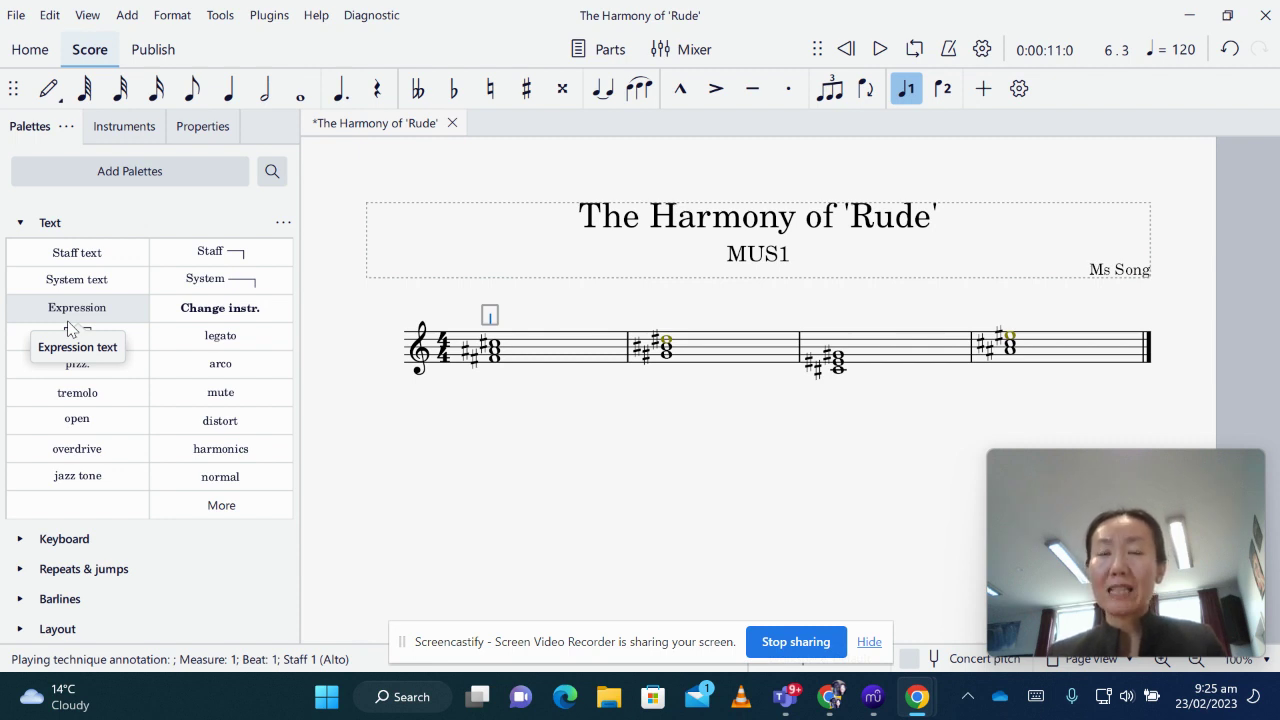
Attach an Expression text below the lower note of each chord in measures 1 to 4
click(496, 362)
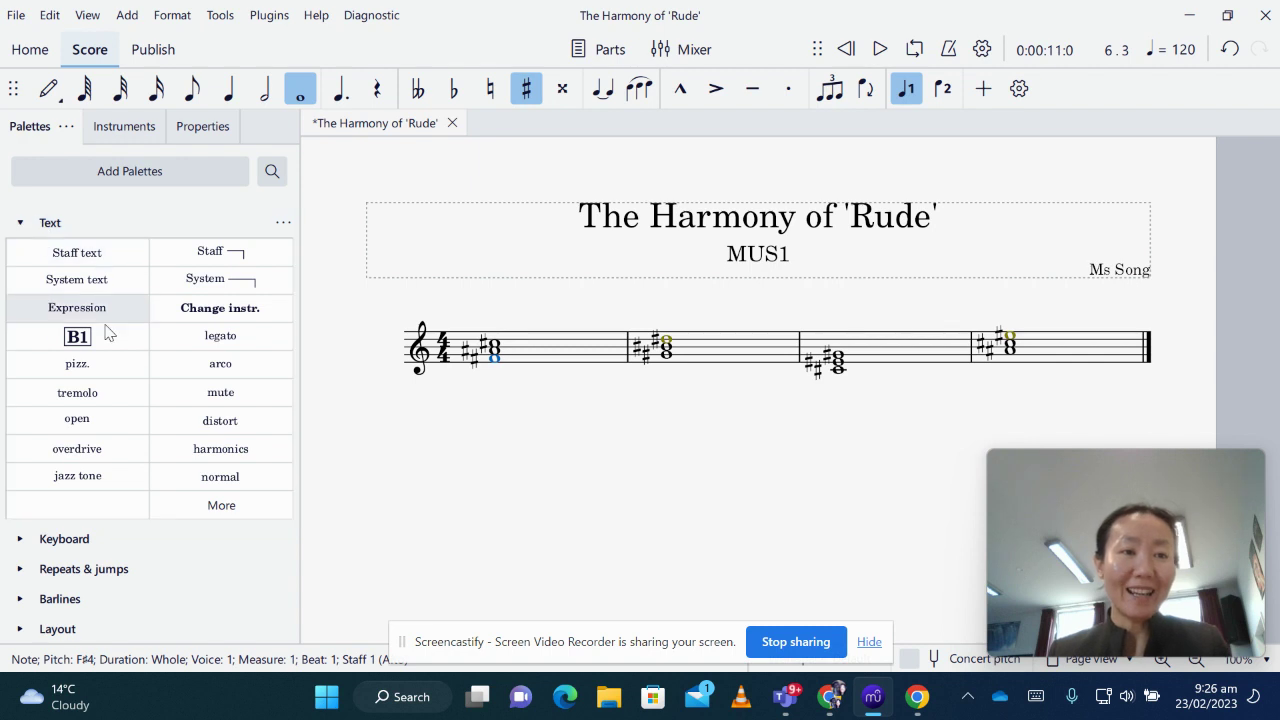
click(74, 310)
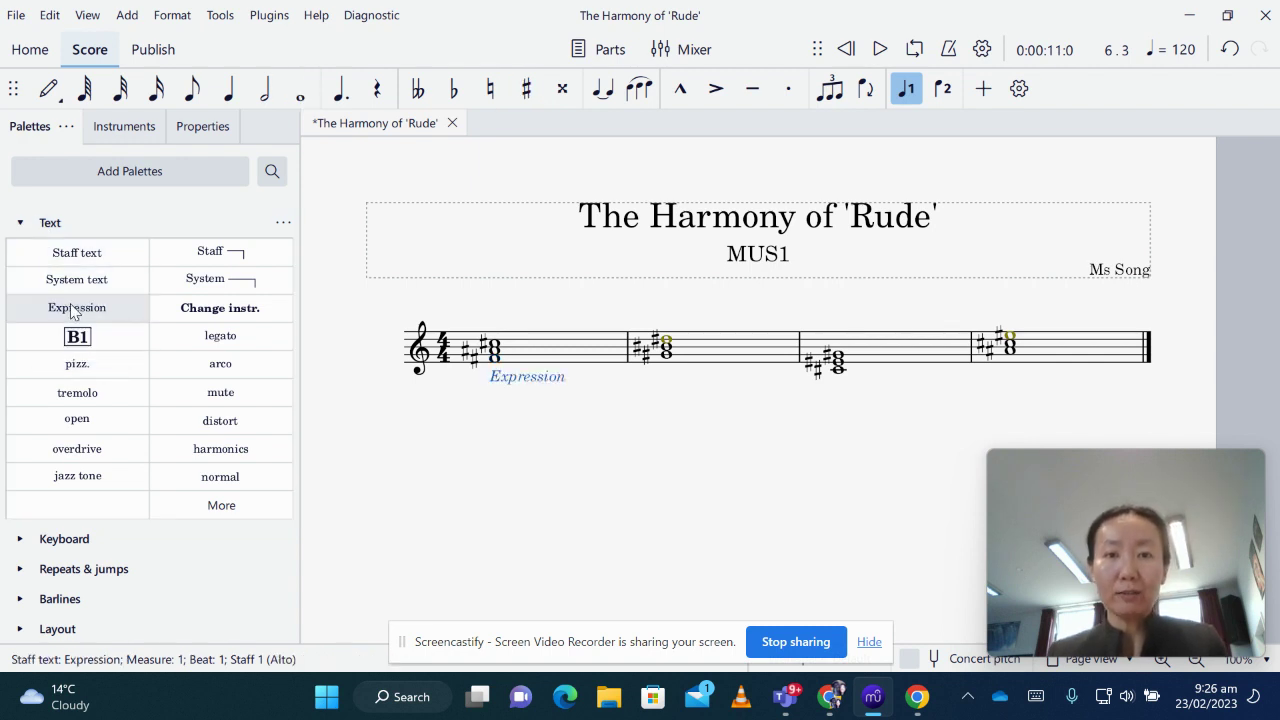
click(665, 358)
click(76, 309)
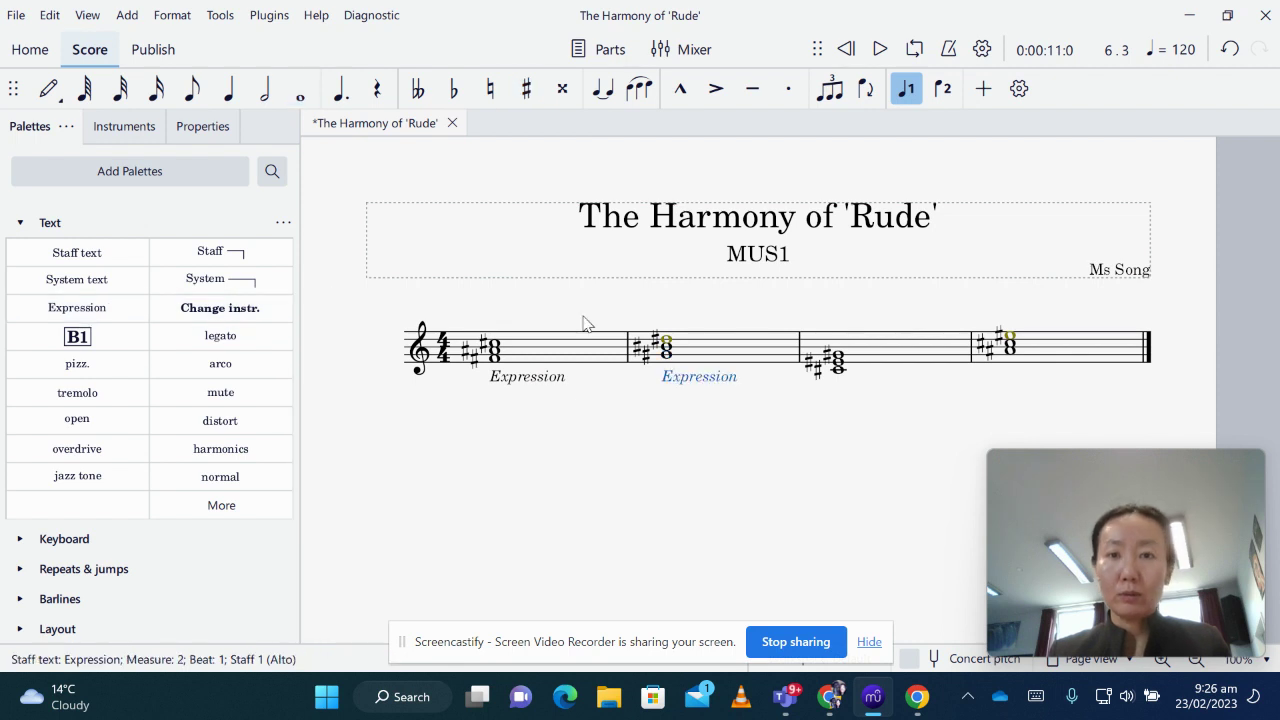
click(836, 369)
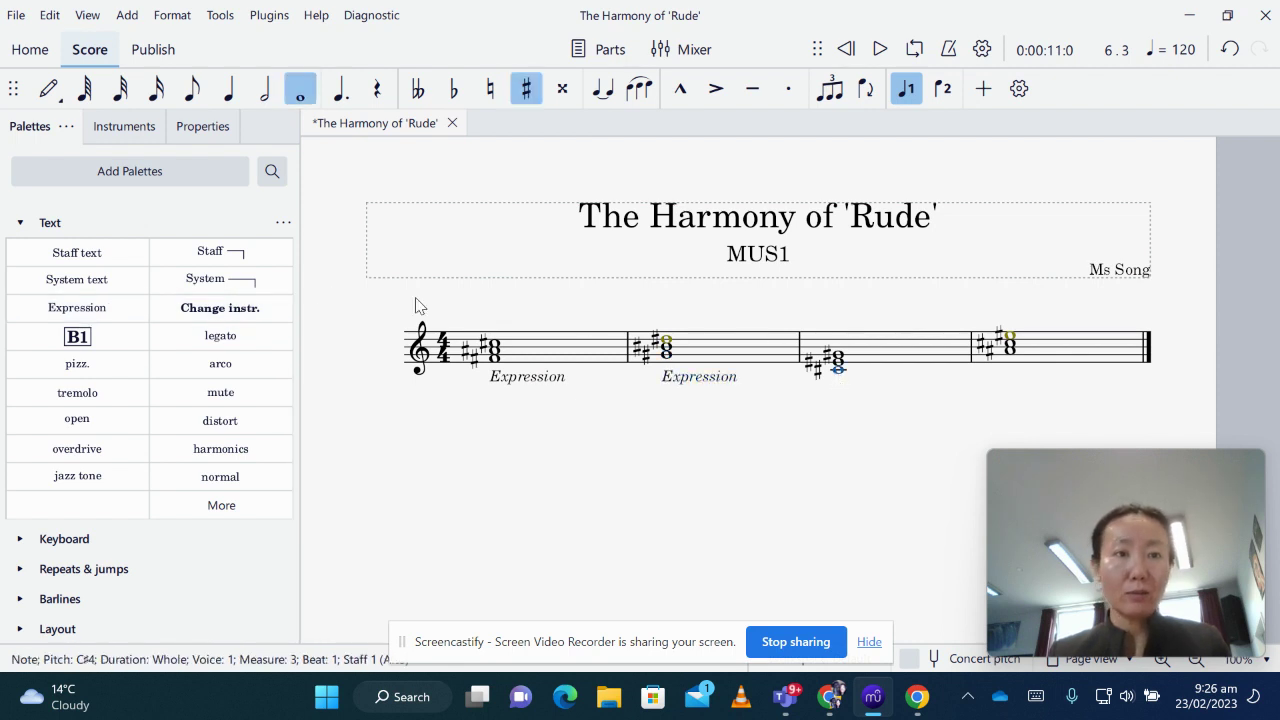
click(76, 310)
click(1009, 349)
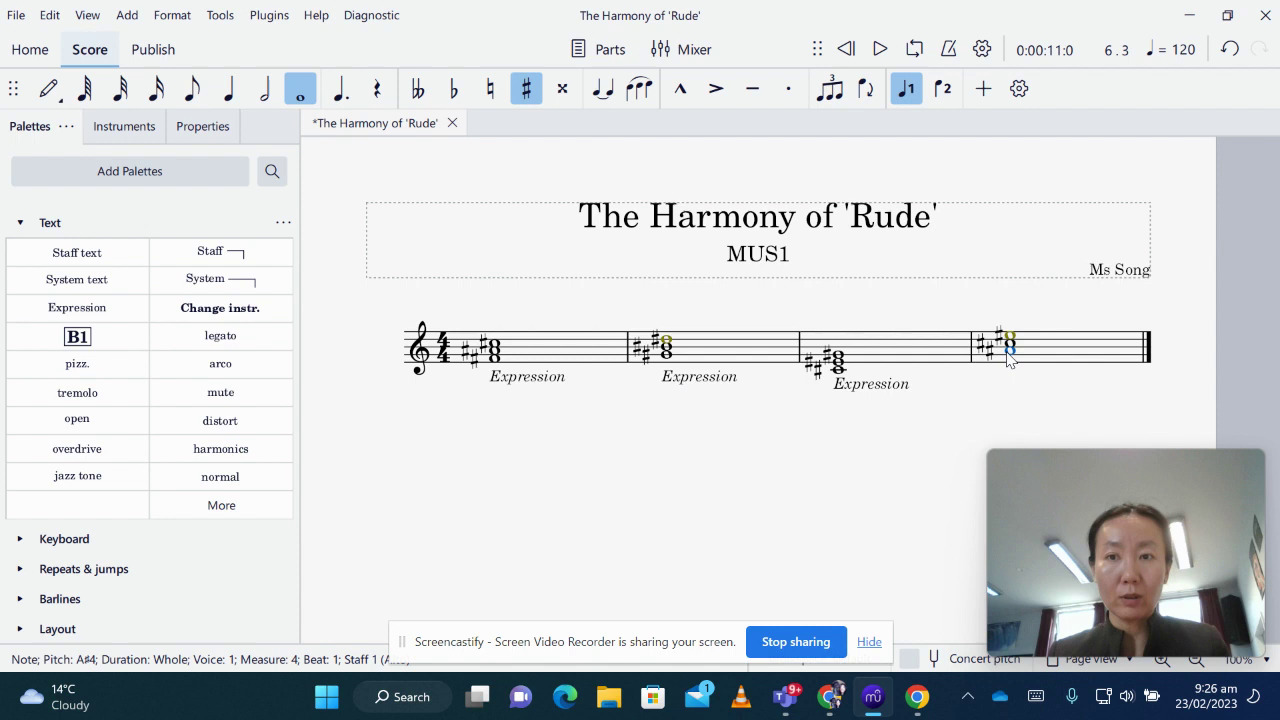
click(76, 308)
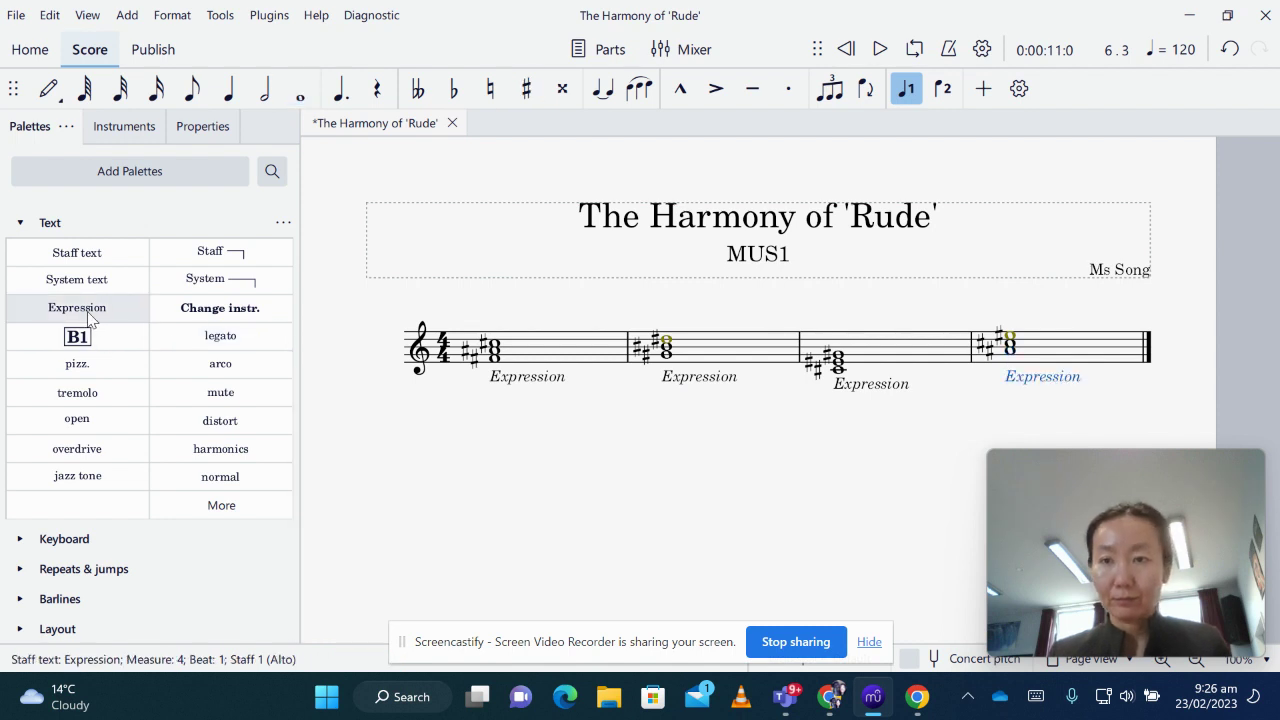
click(563, 383)
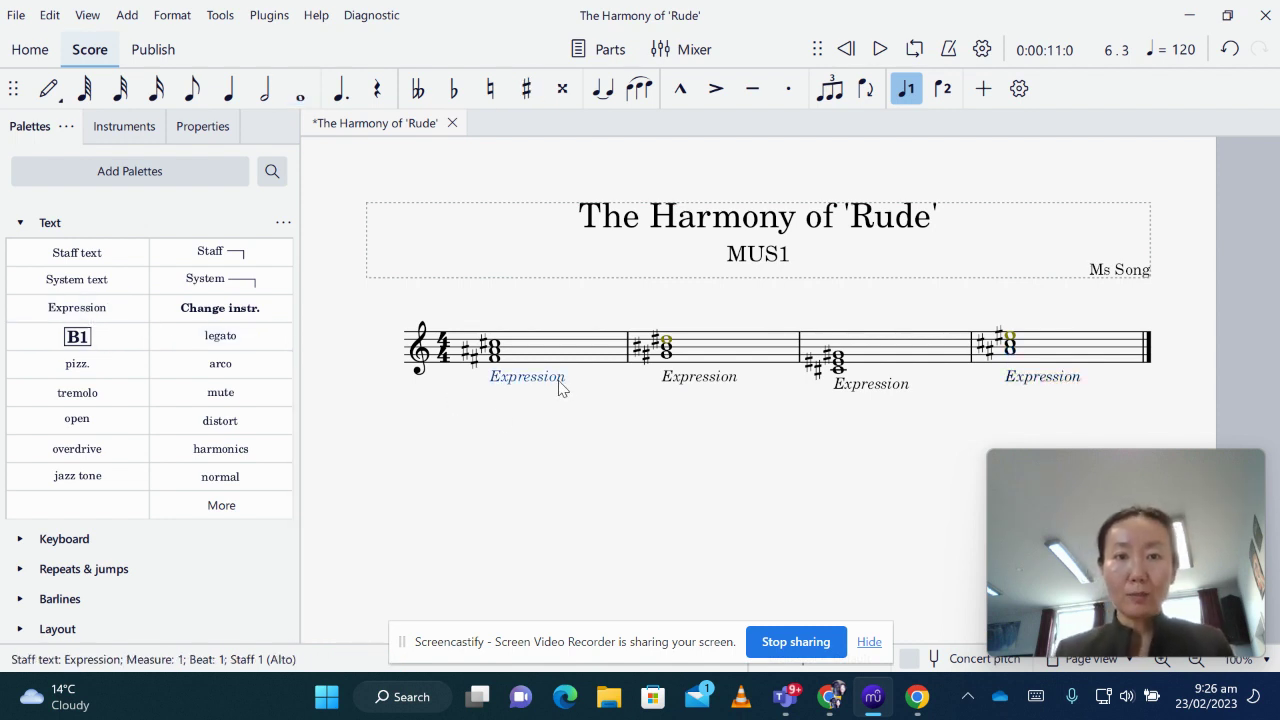
Replace the measure 1 and 2 placeholder texts with F# and G#
double_click(560, 387)
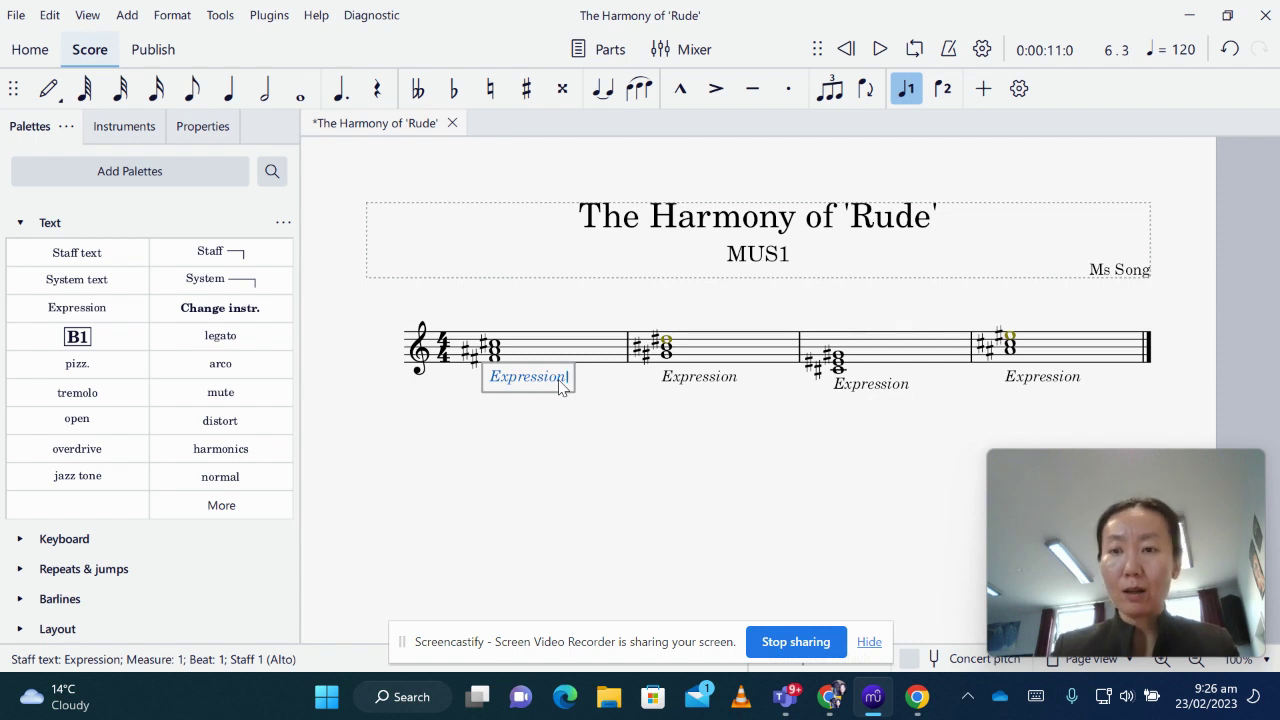
key(BackSpace)
key(BackSpace)
key(BackSpace)
key(BackSpace)
key(BackSpace)
key(BackSpace)
key(BackSpace)
key(BackSpace)
key(BackSpace)
key(BackSpace)
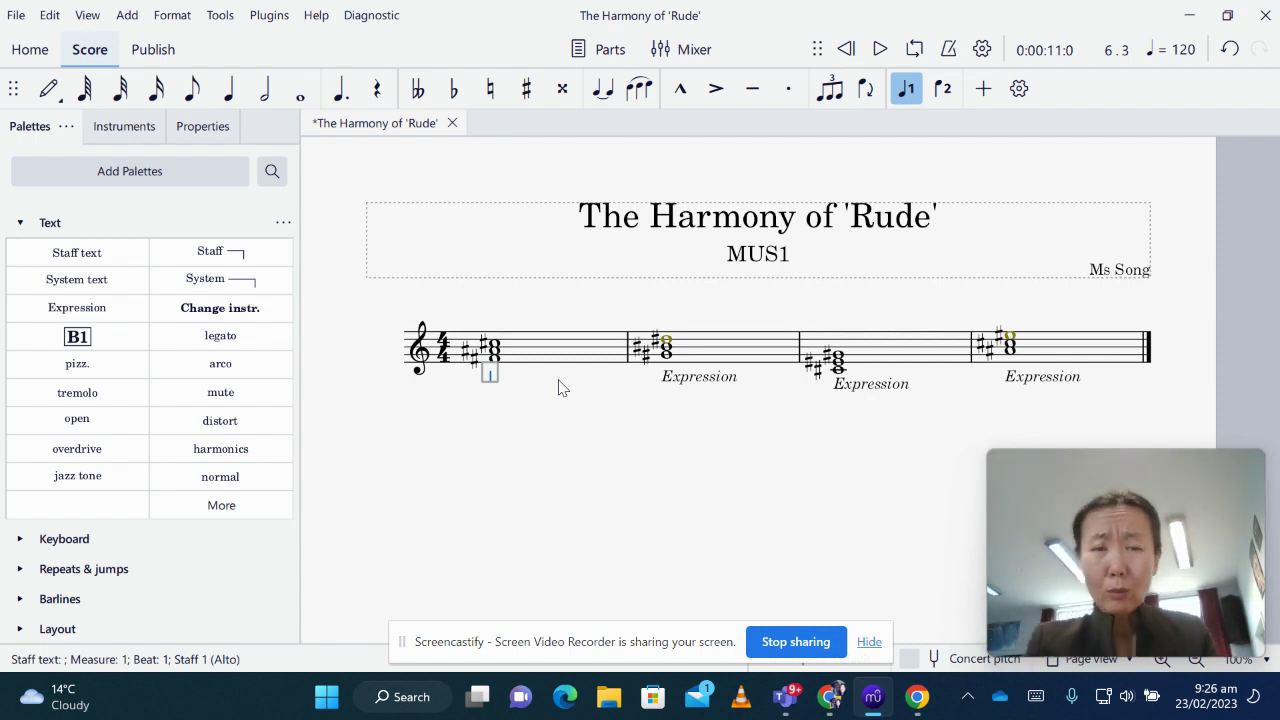
text(F)
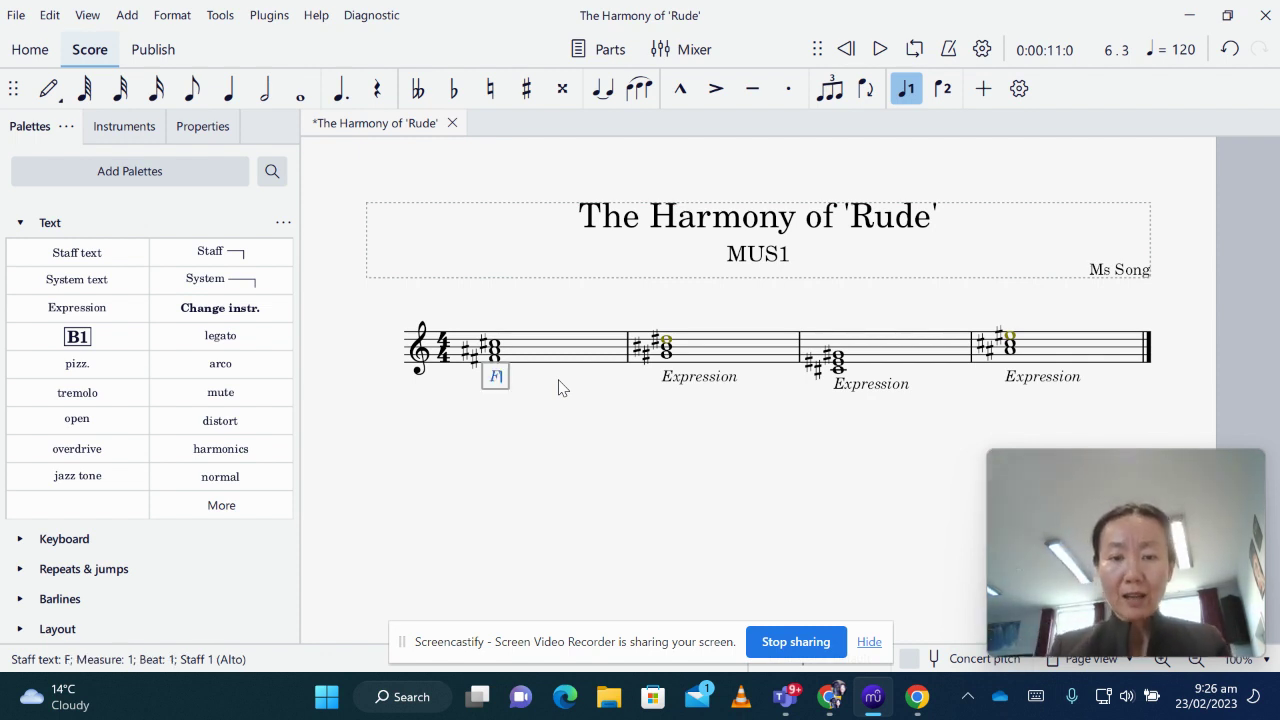
text(#)
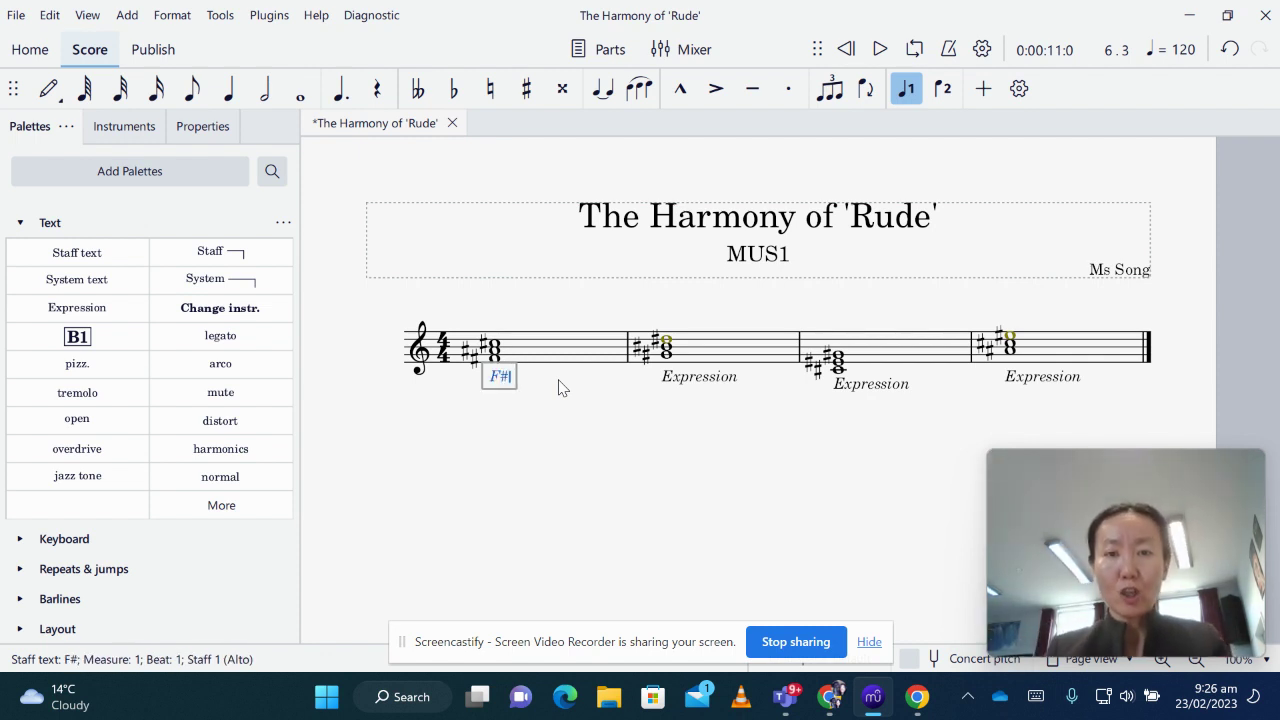
click(690, 380)
double_click(690, 380)
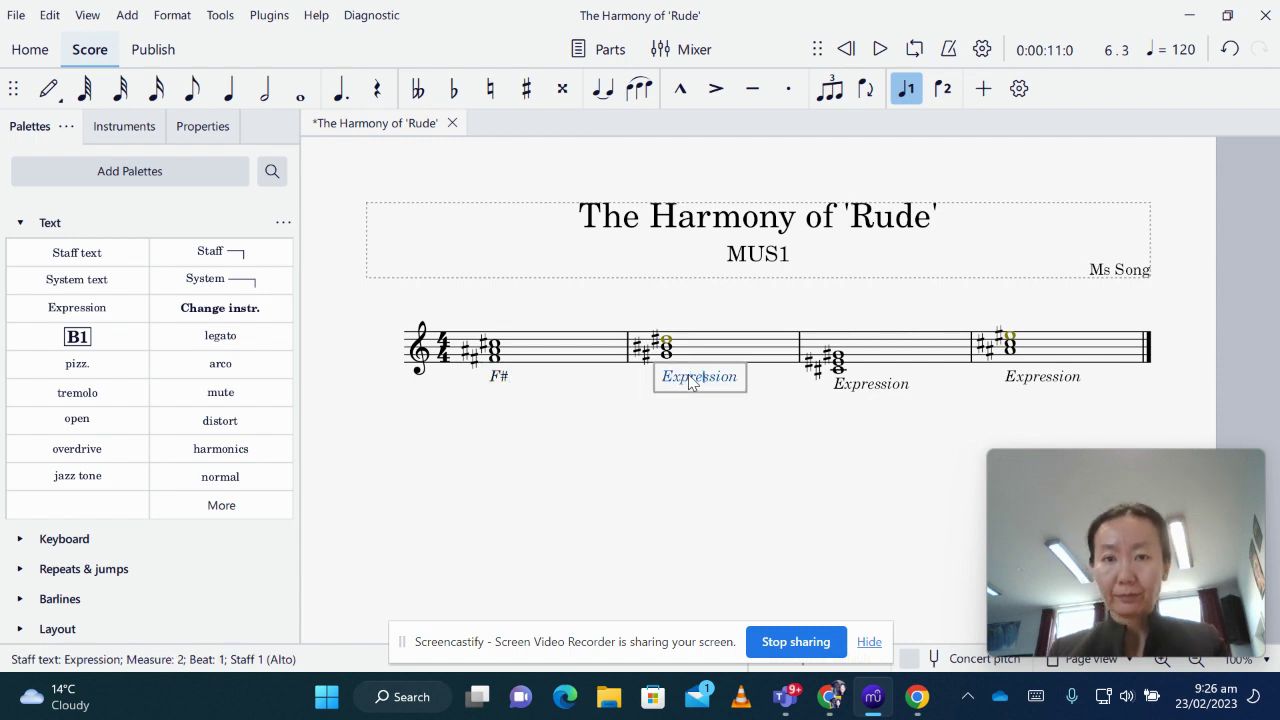
key(Right)
key(Right)
key(Right)
key(Right)
key(BackSpace)
key(BackSpace)
key(BackSpace)
key(BackSpace)
key(BackSpace)
key(BackSpace)
key(BackSpace)
key(BackSpace)
key(BackSpace)
key(BackSpace)
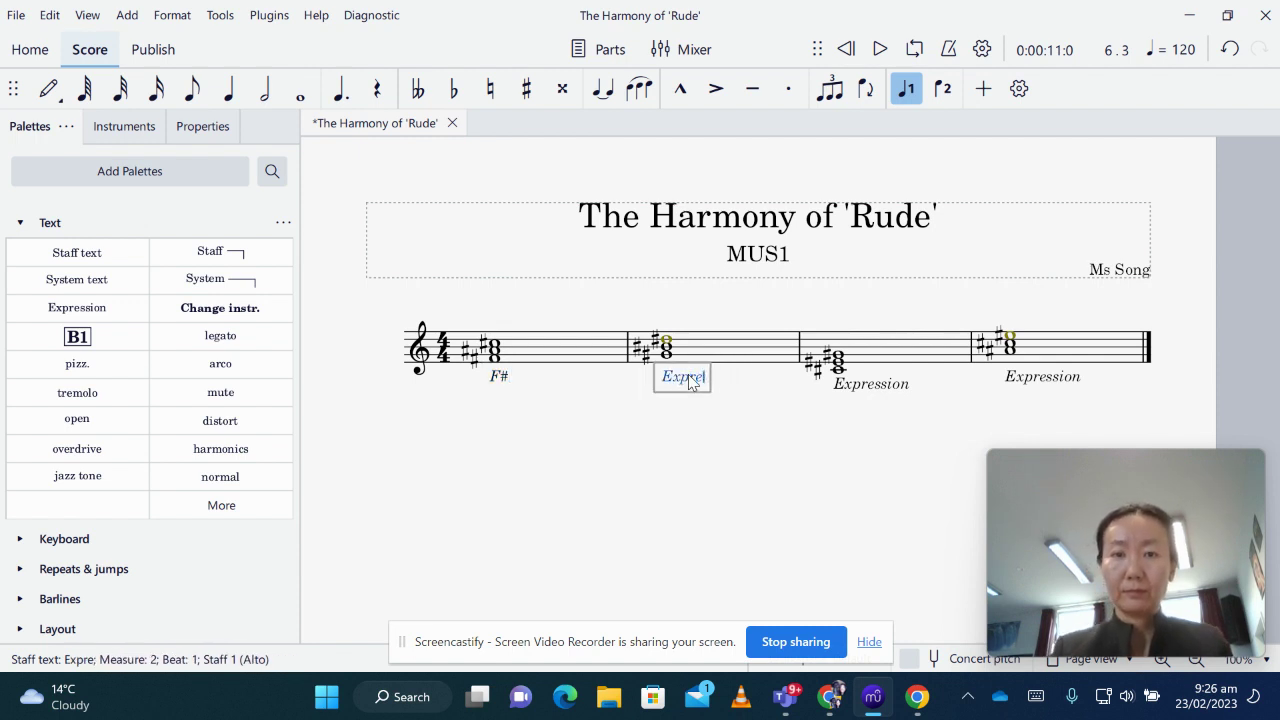
text(G)
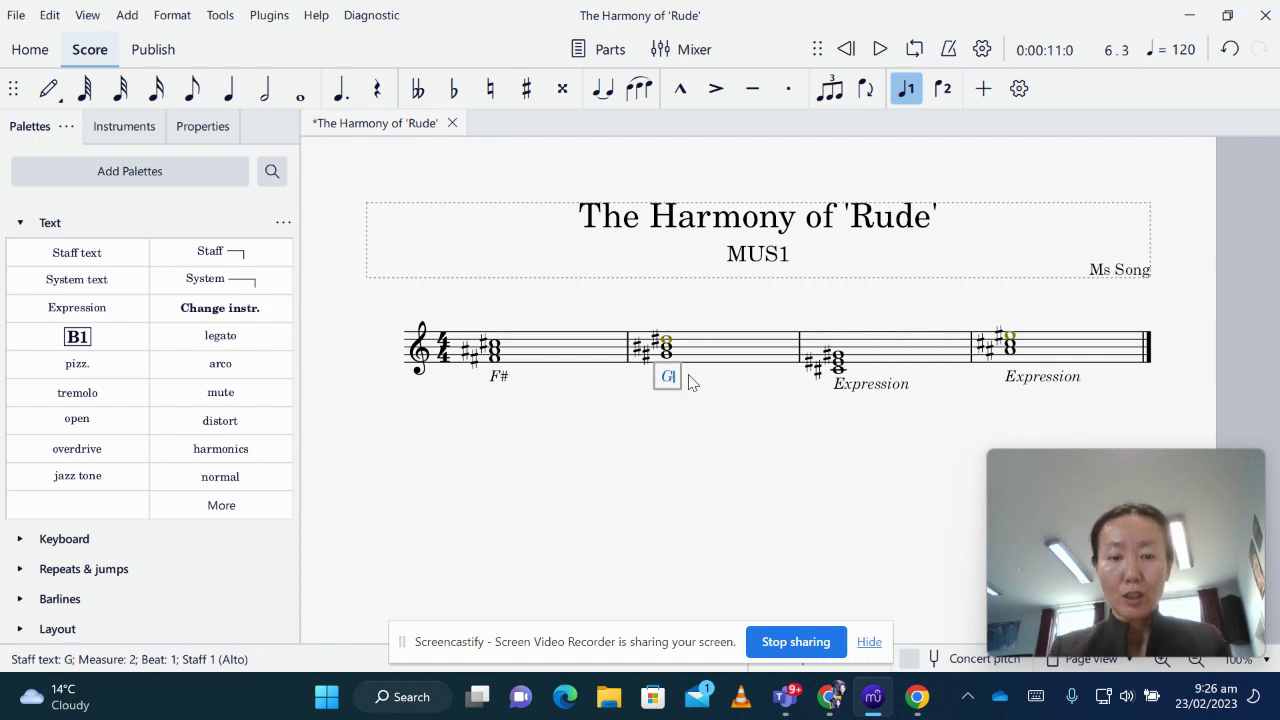
text(#)
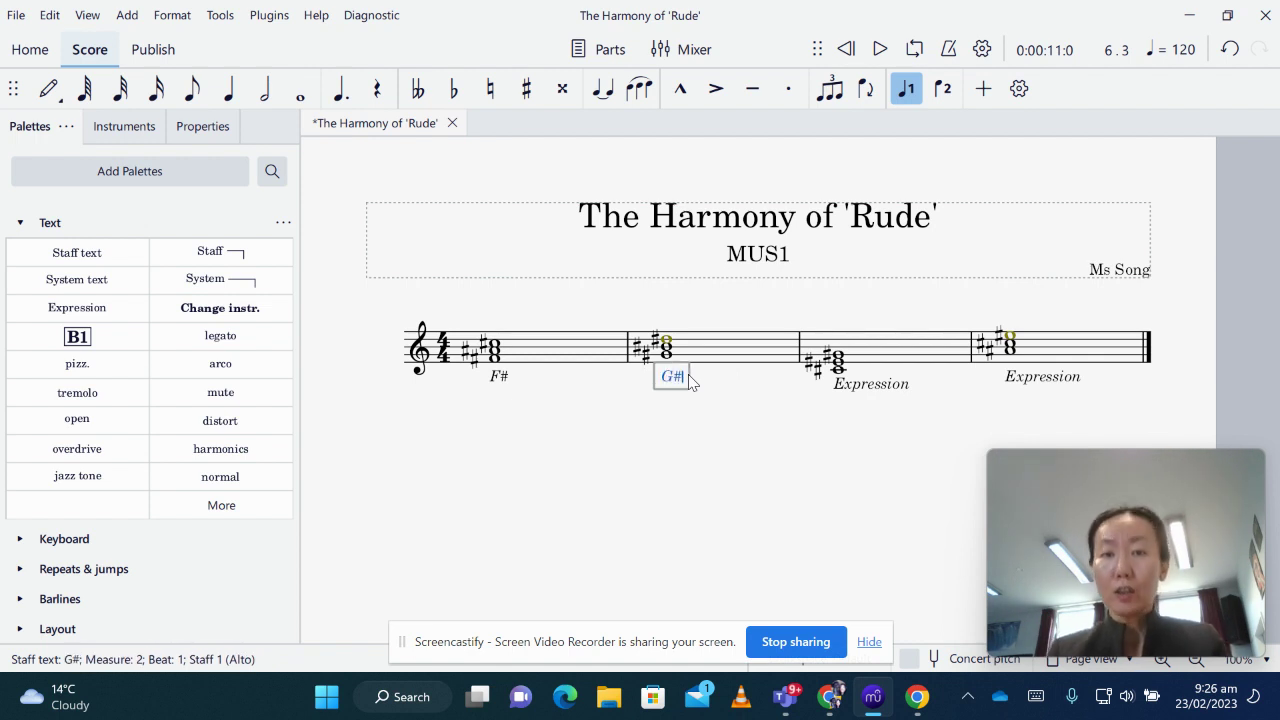
Replace the measure 3 and 4 placeholder texts with C# and A#m
click(875, 390)
double_click(876, 391)
key(Right)
key(Right)
key(Right)
key(Right)
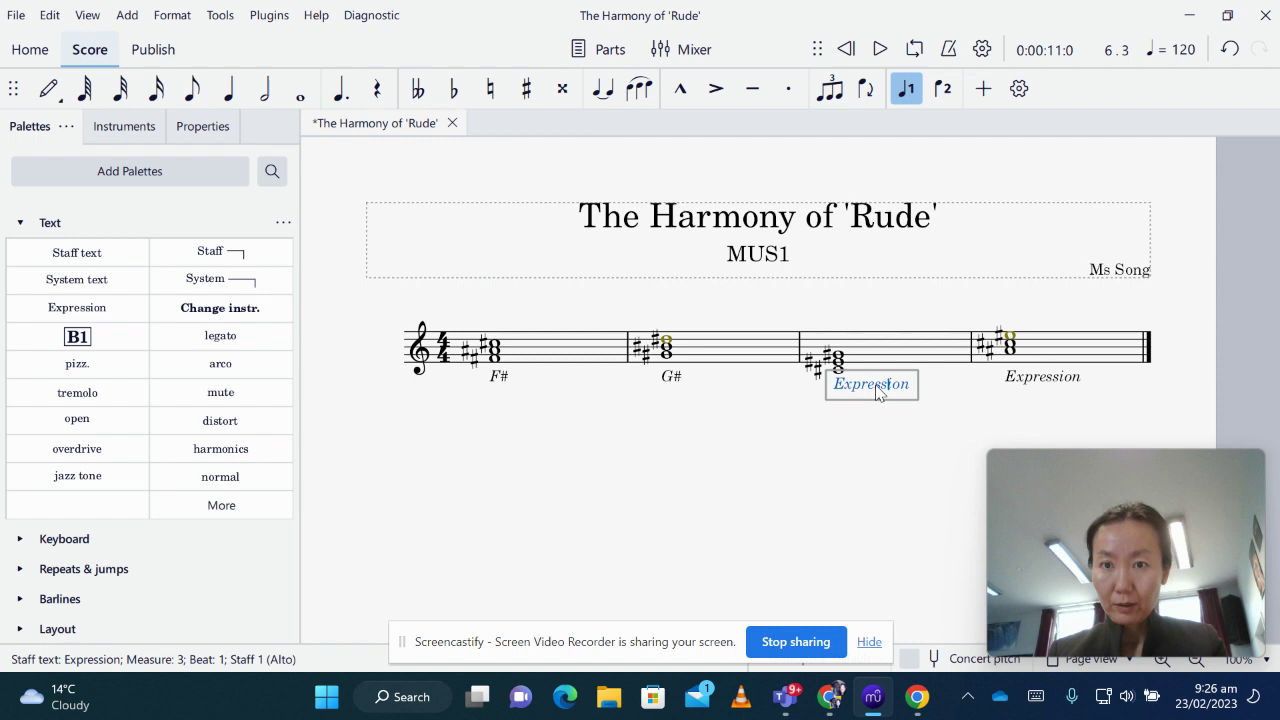
key(BackSpace)
key(BackSpace)
key(BackSpace)
key(BackSpace)
key(BackSpace)
key(BackSpace)
key(BackSpace)
key(BackSpace)
key(BackSpace)
key(BackSpace)
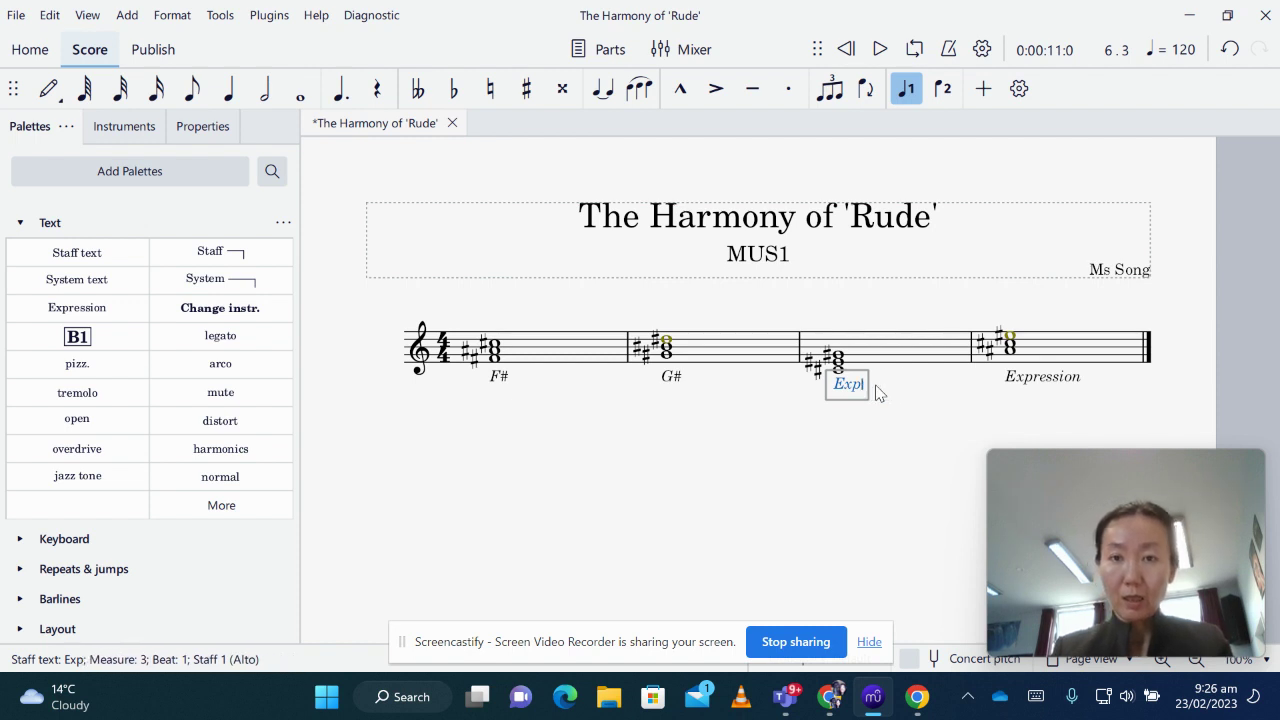
text(C#)
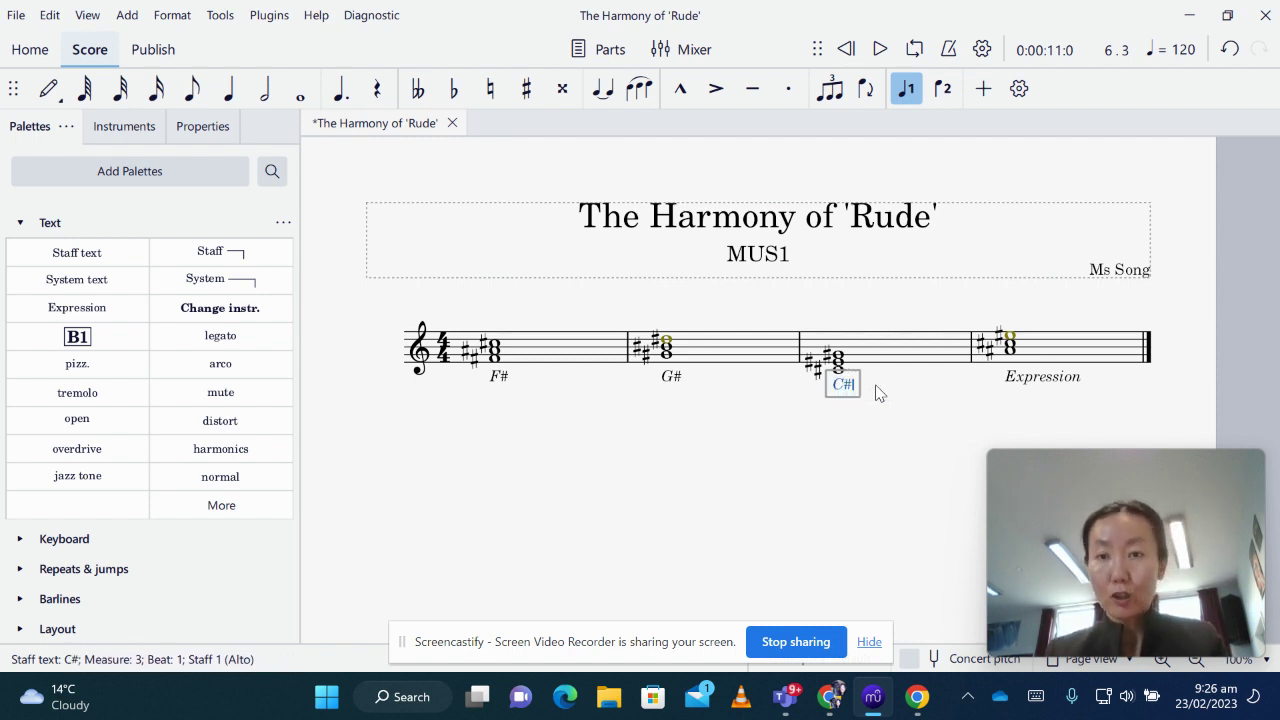
click(1043, 378)
double_click(1043, 378)
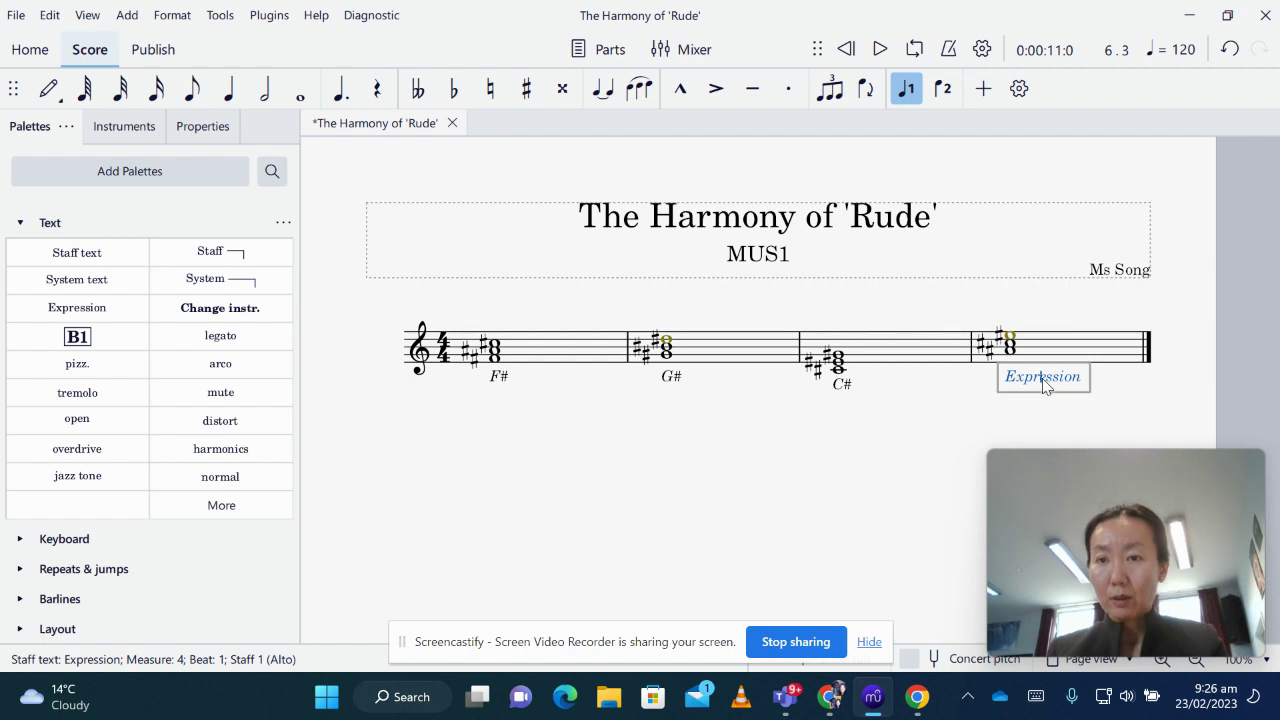
key(Right)
key(Right)
key(Right)
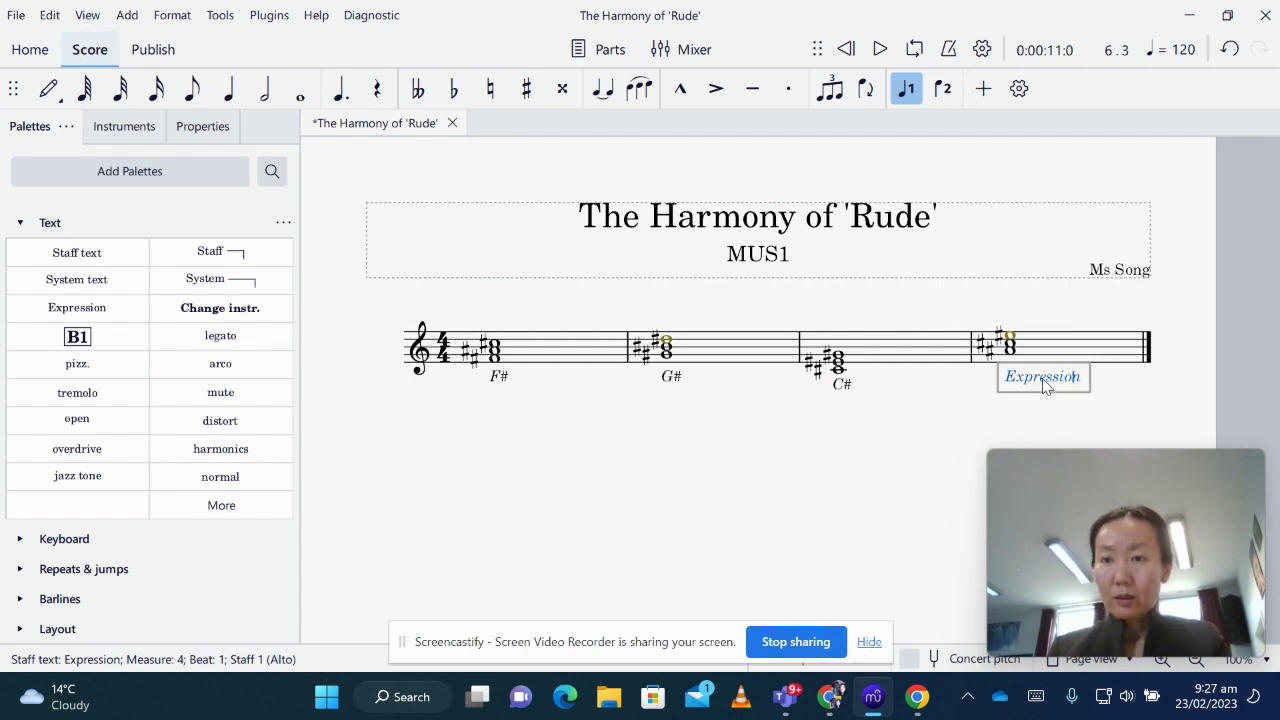
key(BackSpace)
key(BackSpace)
key(BackSpace)
key(BackSpace)
key(BackSpace)
key(BackSpace)
key(BackSpace)
key(BackSpace)
key(BackSpace)
key(BackSpace)
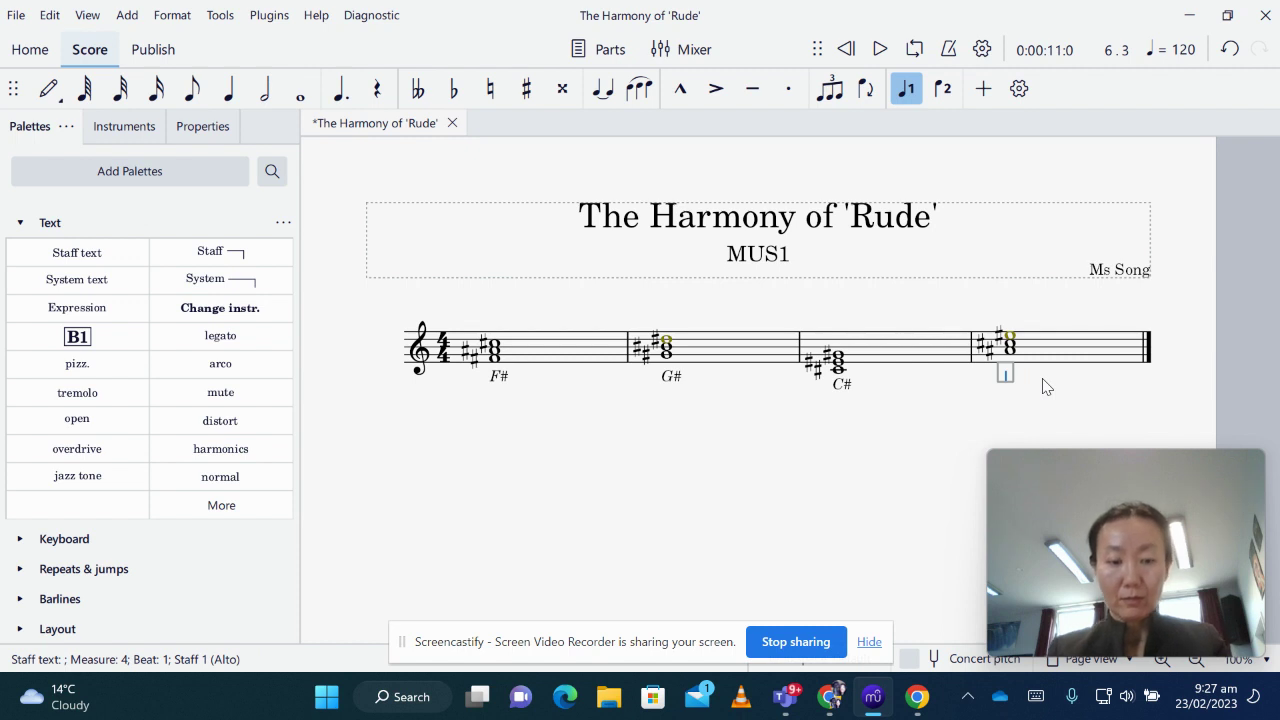
text(A#)
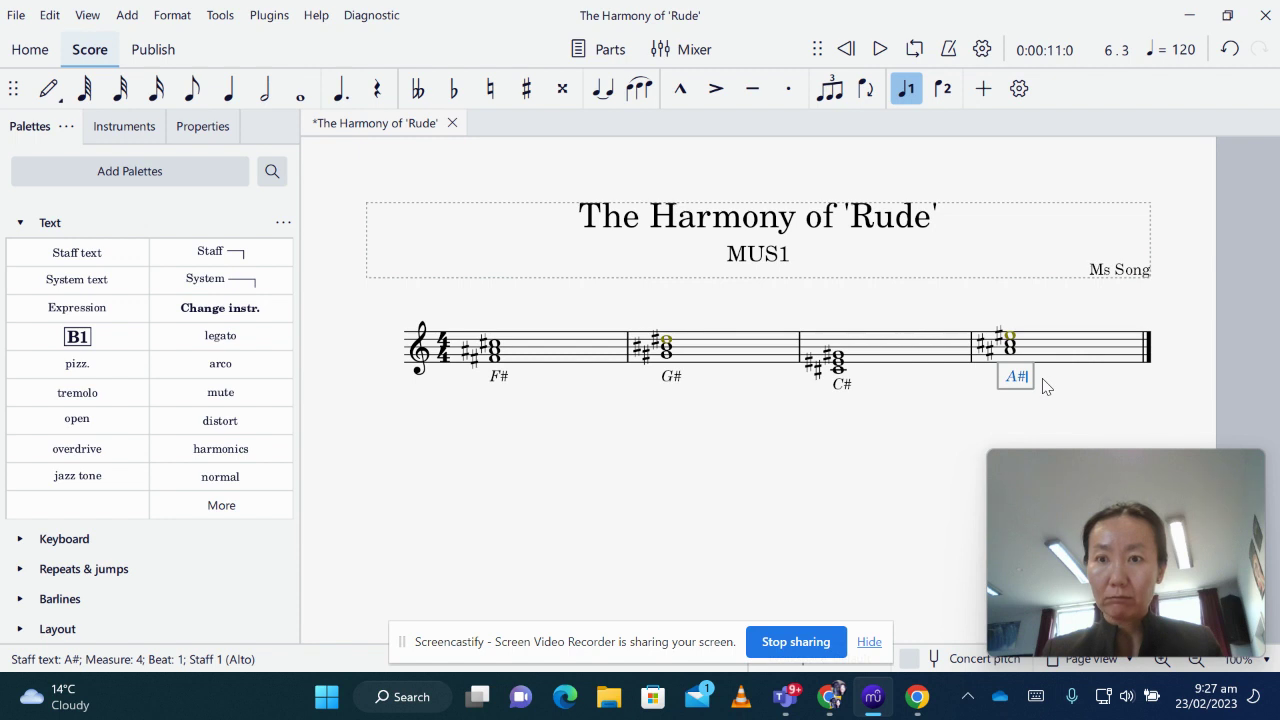
text(m)
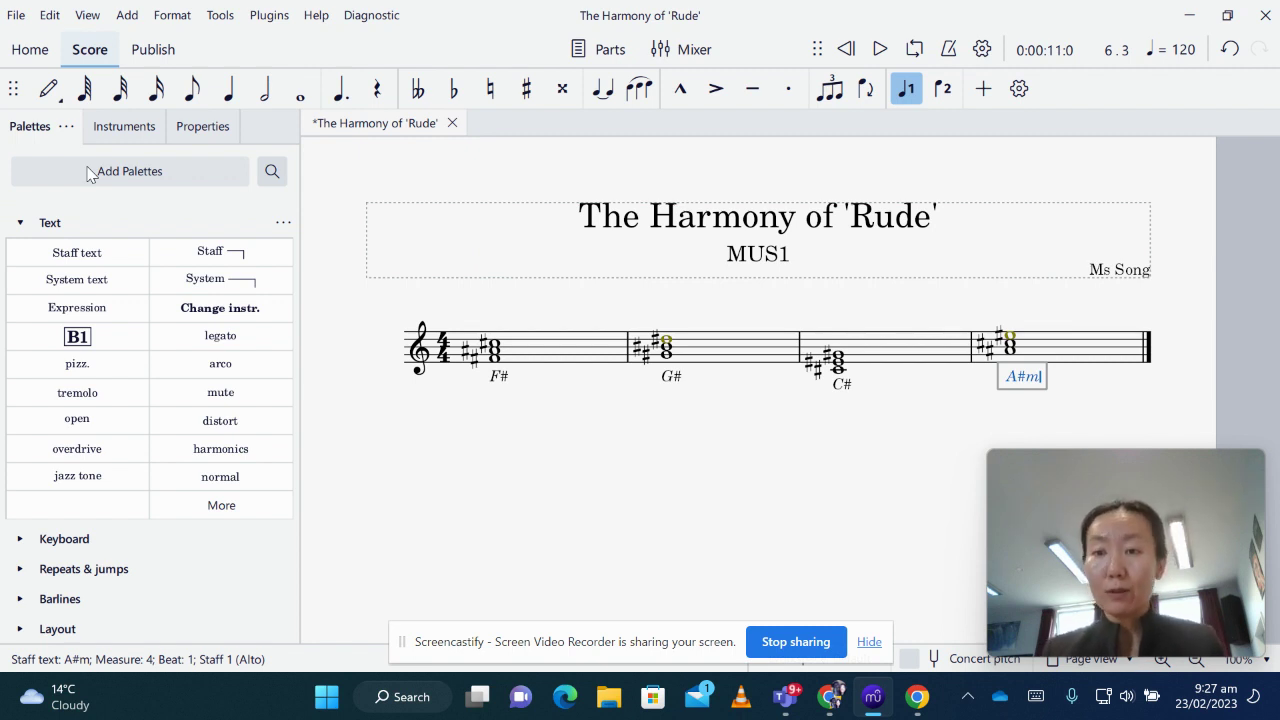
Export the main score as a PDF named The Harmony of 'Rude' to the Desktop
click(16, 15)
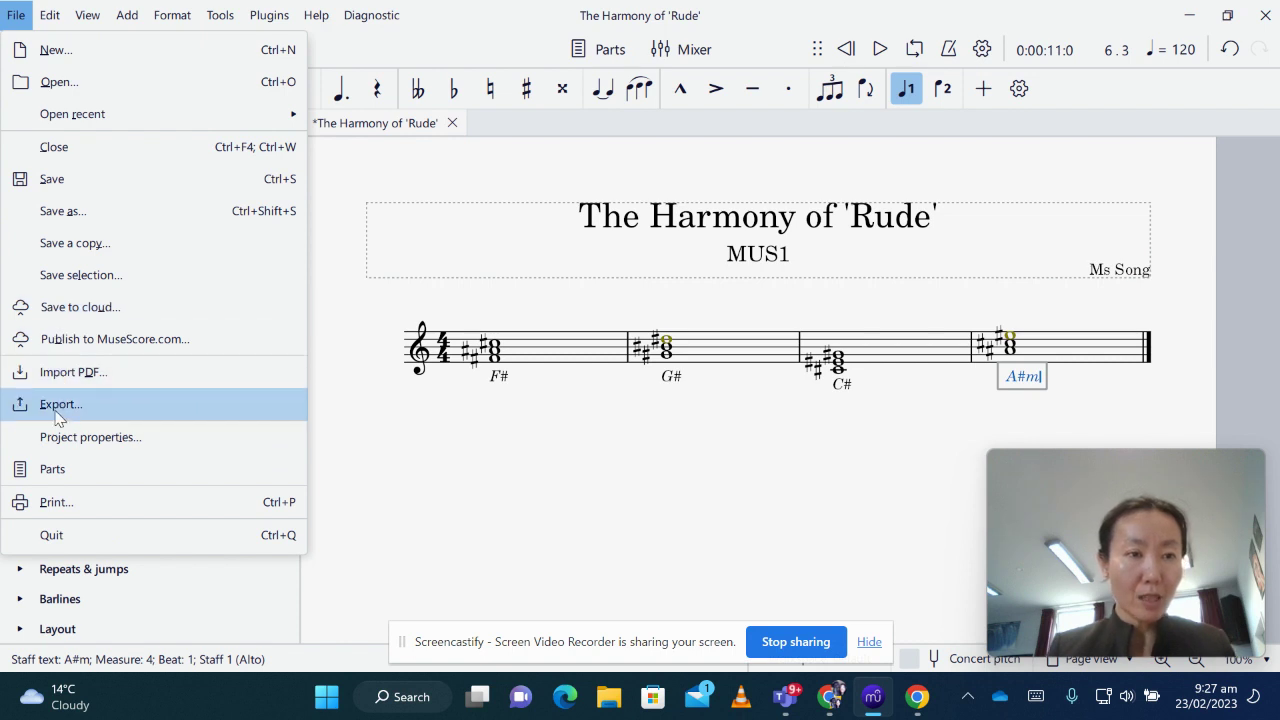
click(57, 406)
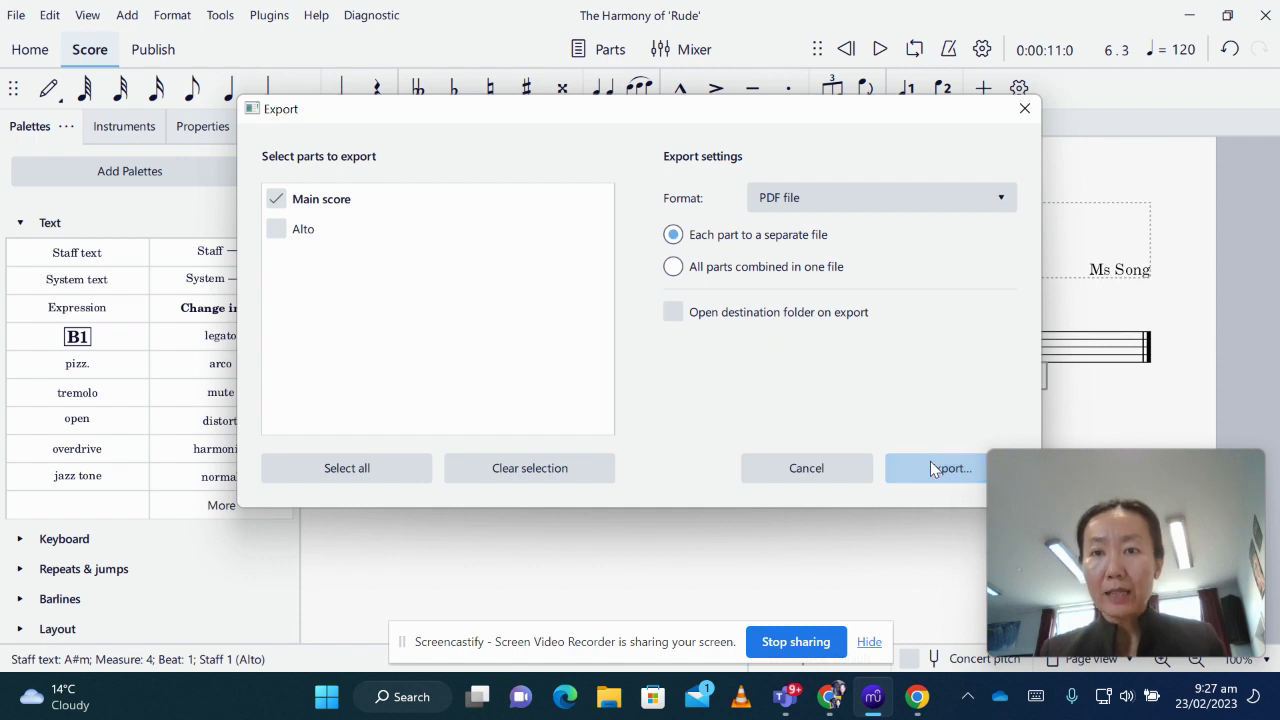
click(932, 469)
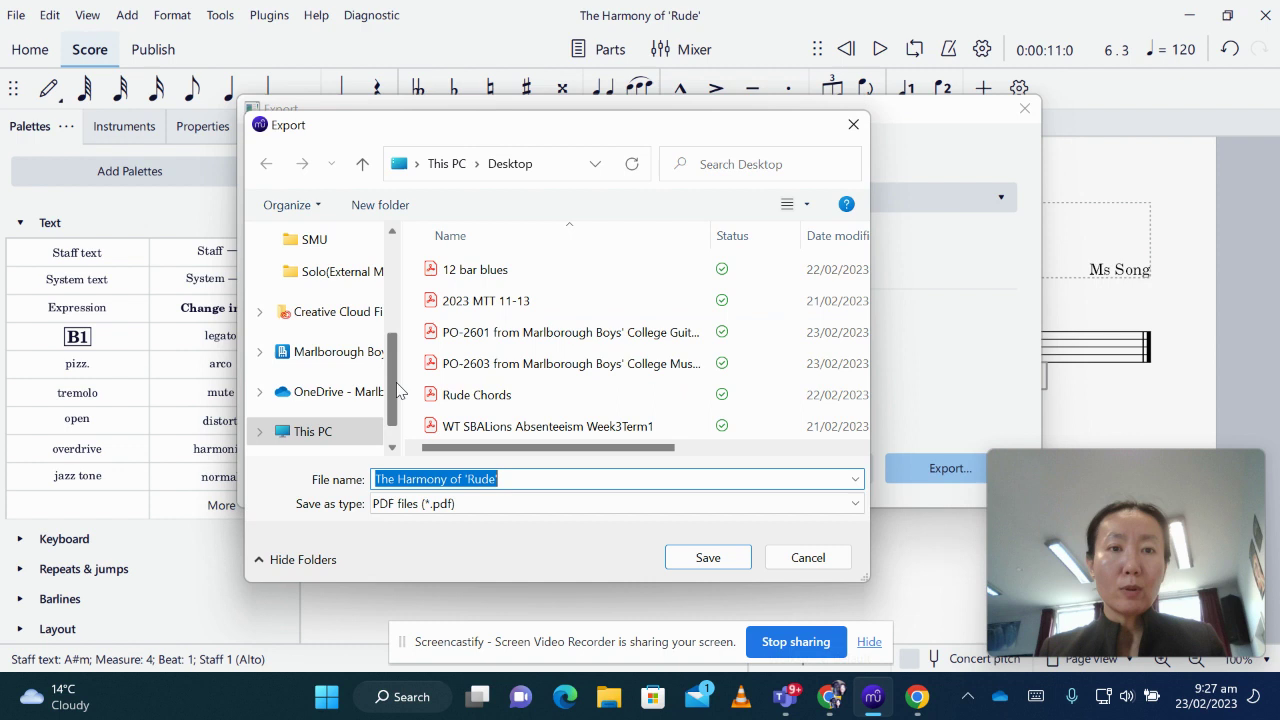
drag(392, 392, 392, 300)
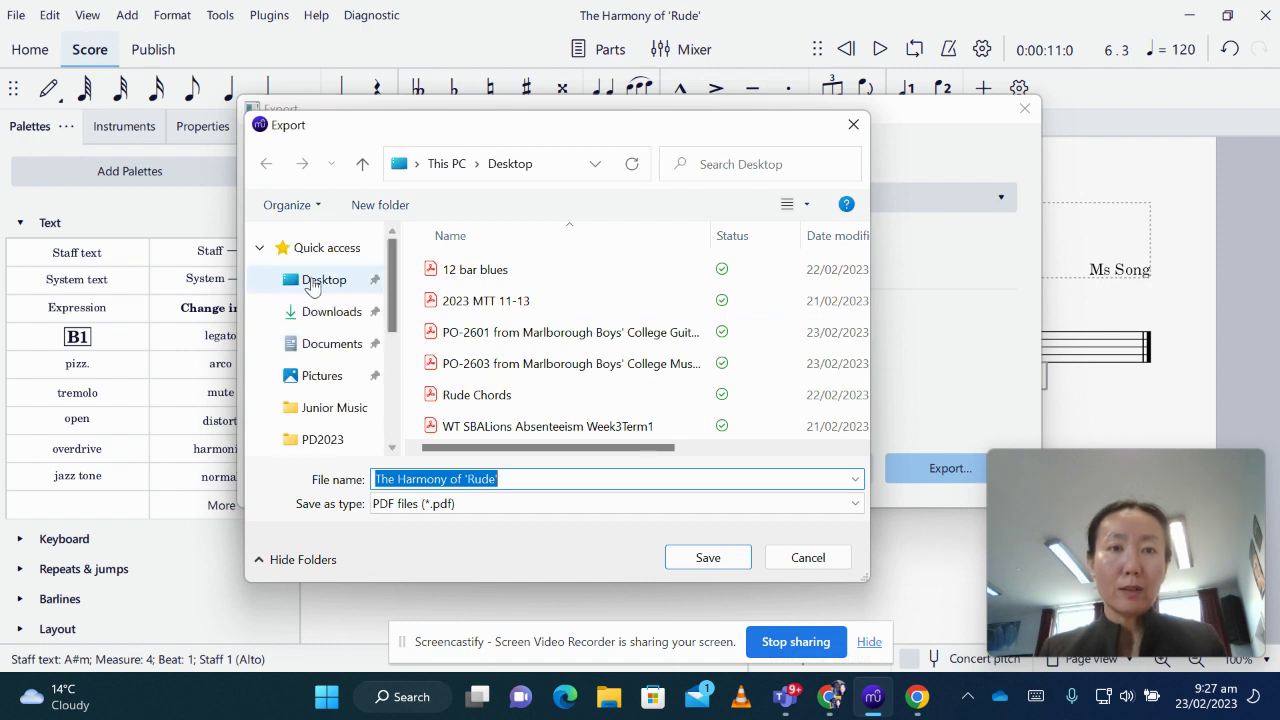
click(312, 285)
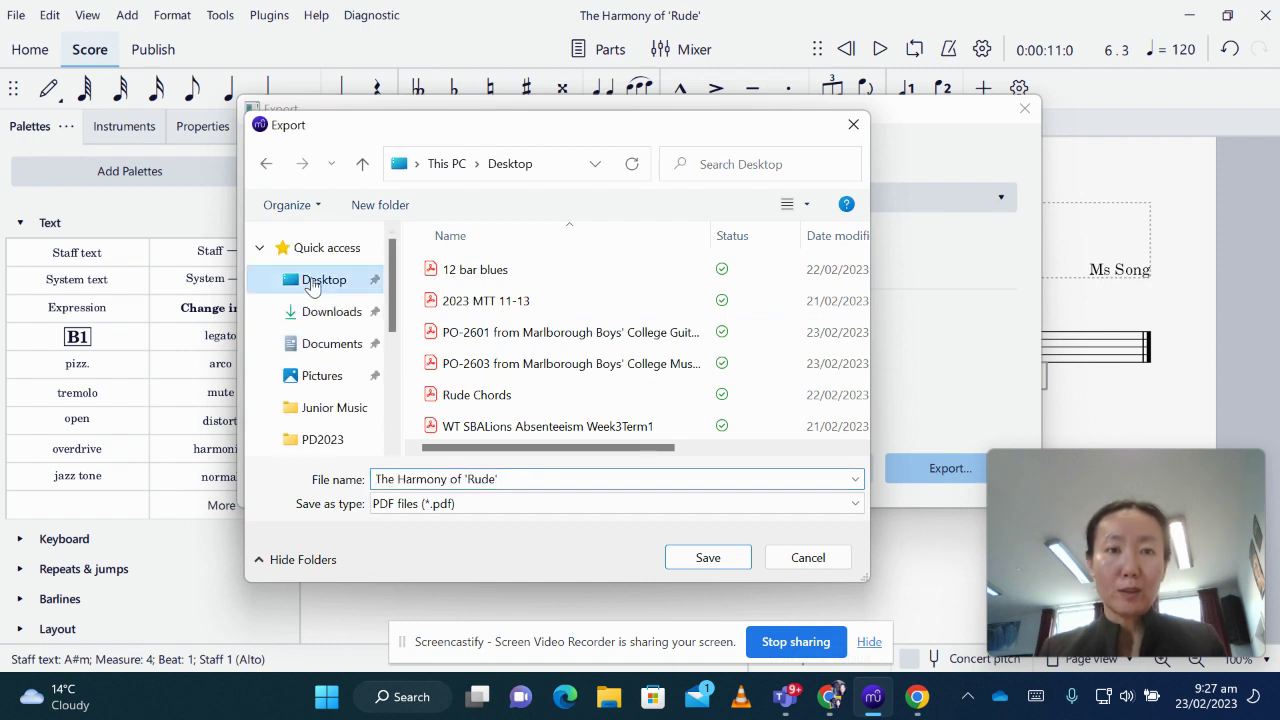
click(706, 559)
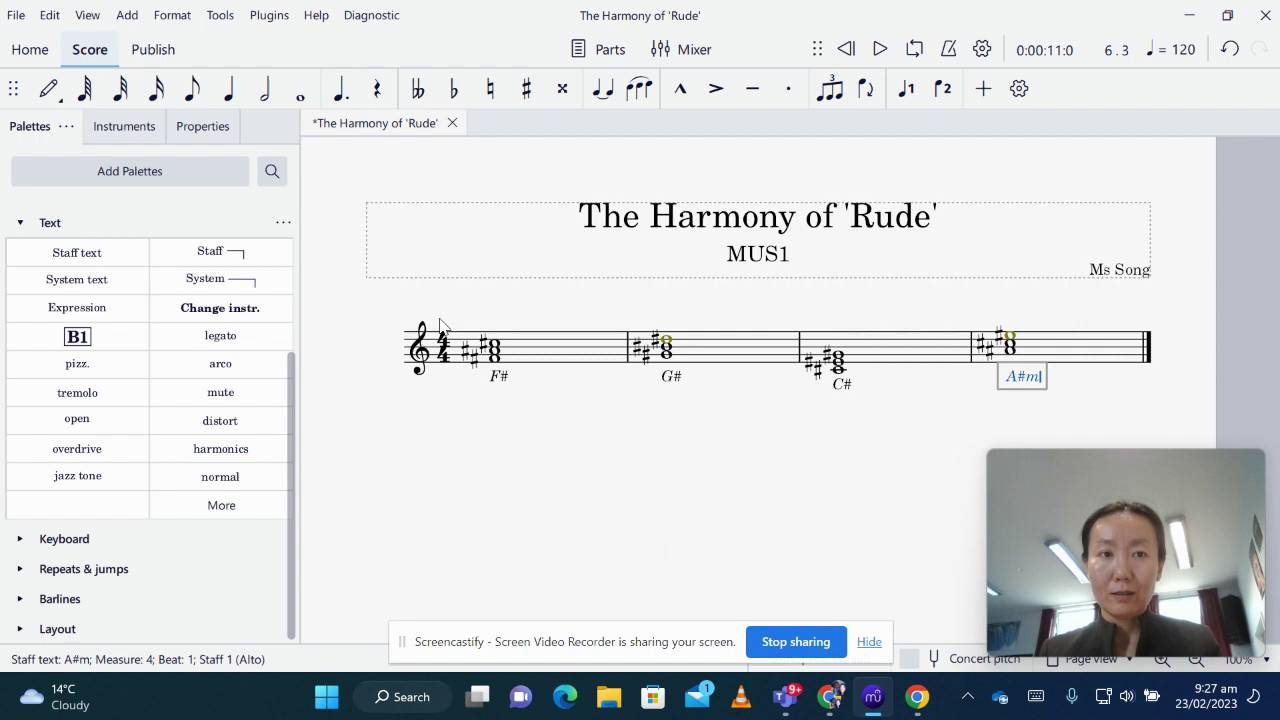
Set the Export dialog to MP3 audio at 48000 Hz sample rate and 160 kBit/s bitrate
click(17, 17)
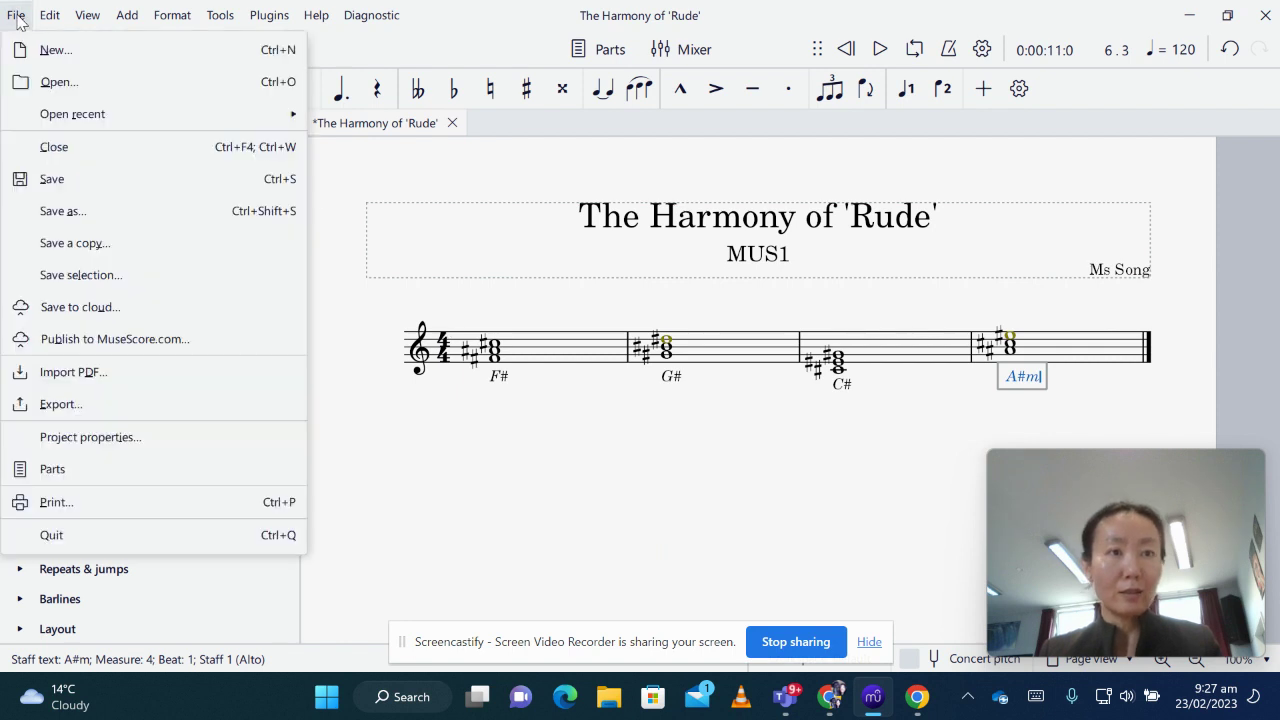
click(60, 405)
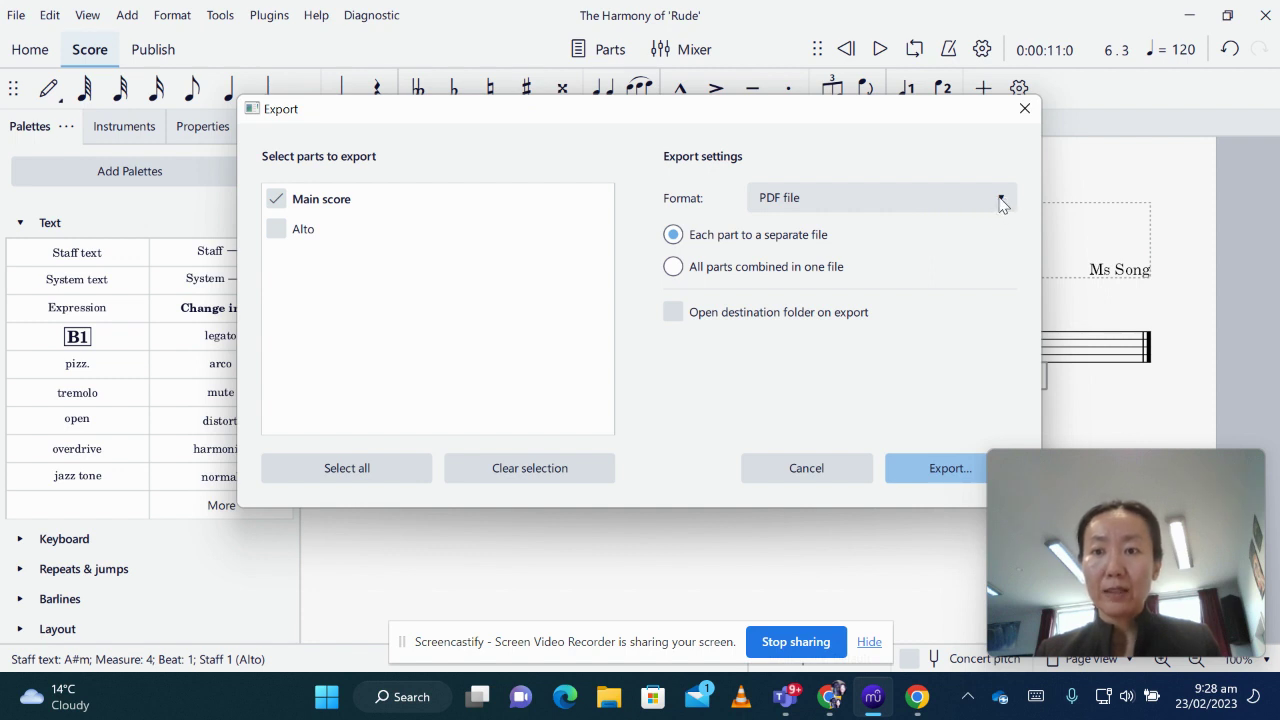
click(999, 198)
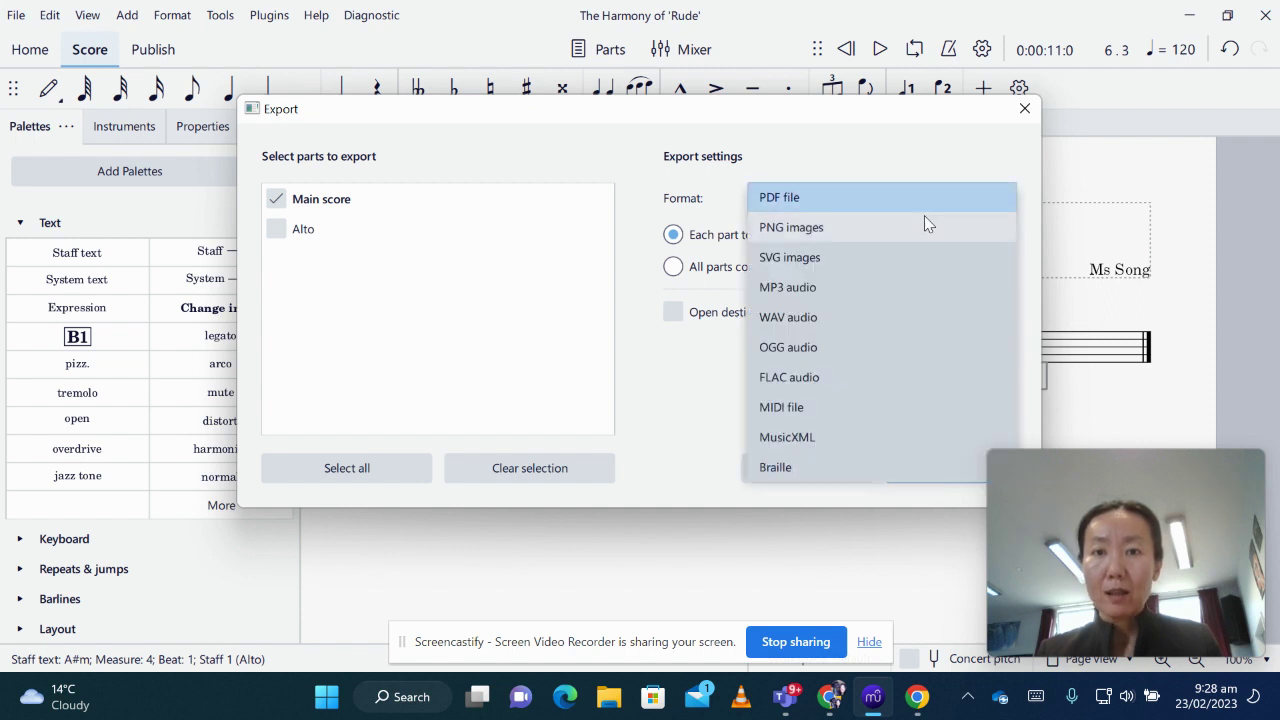
click(790, 290)
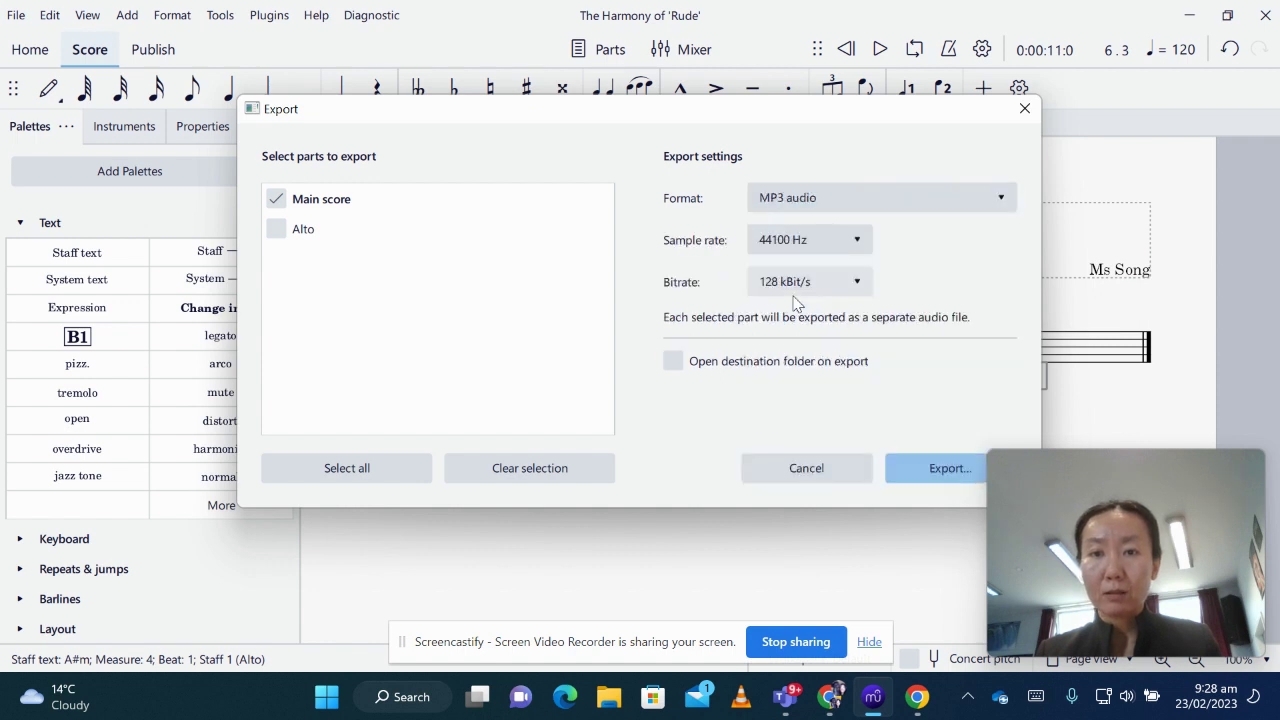
click(857, 244)
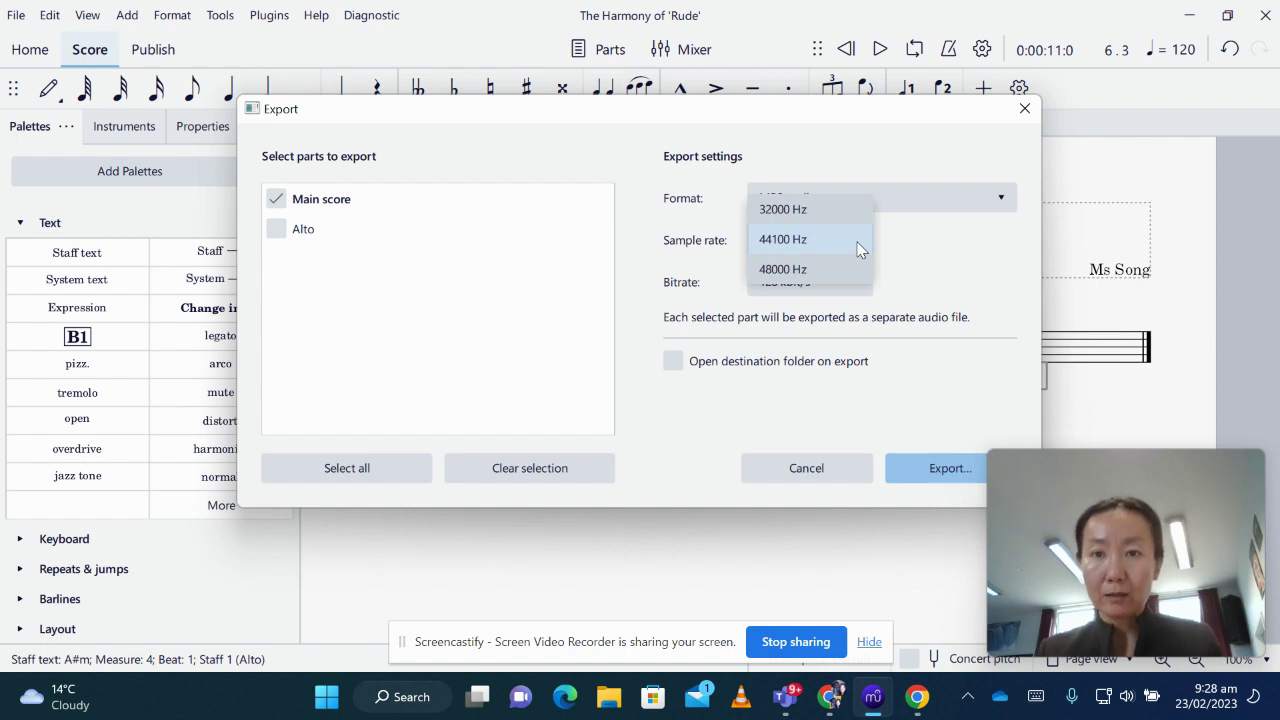
click(810, 270)
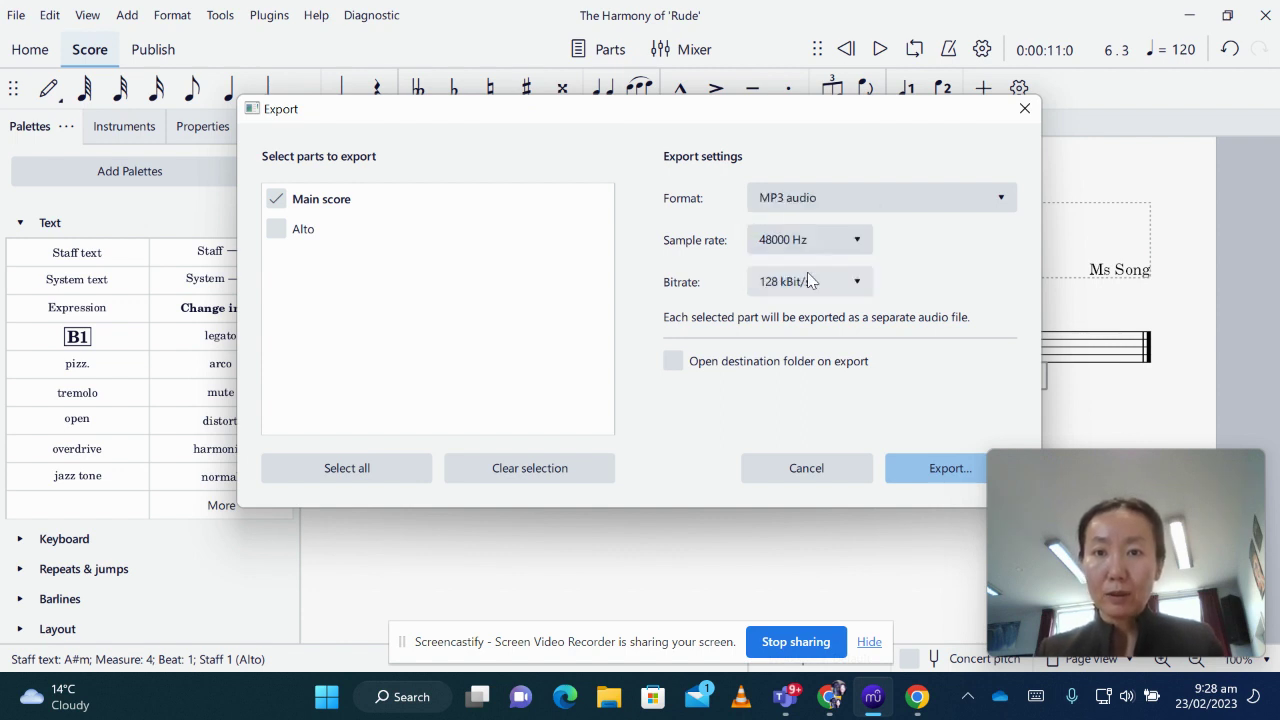
click(857, 285)
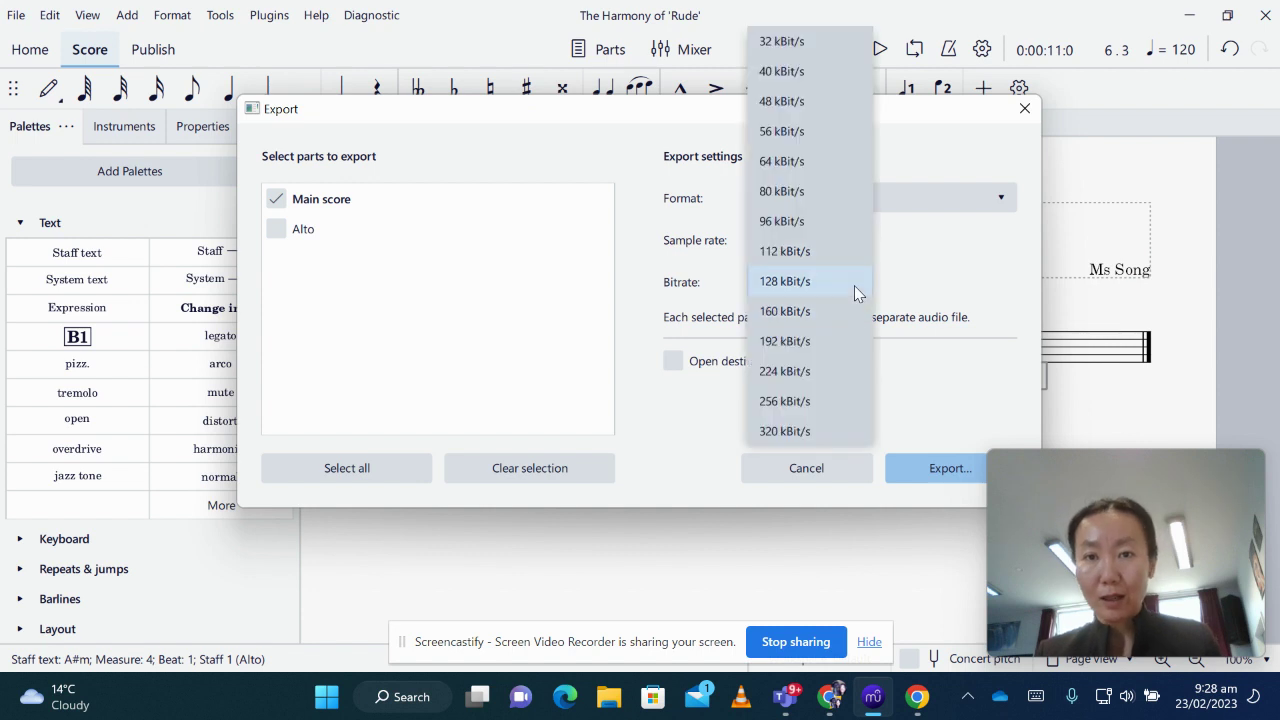
click(810, 312)
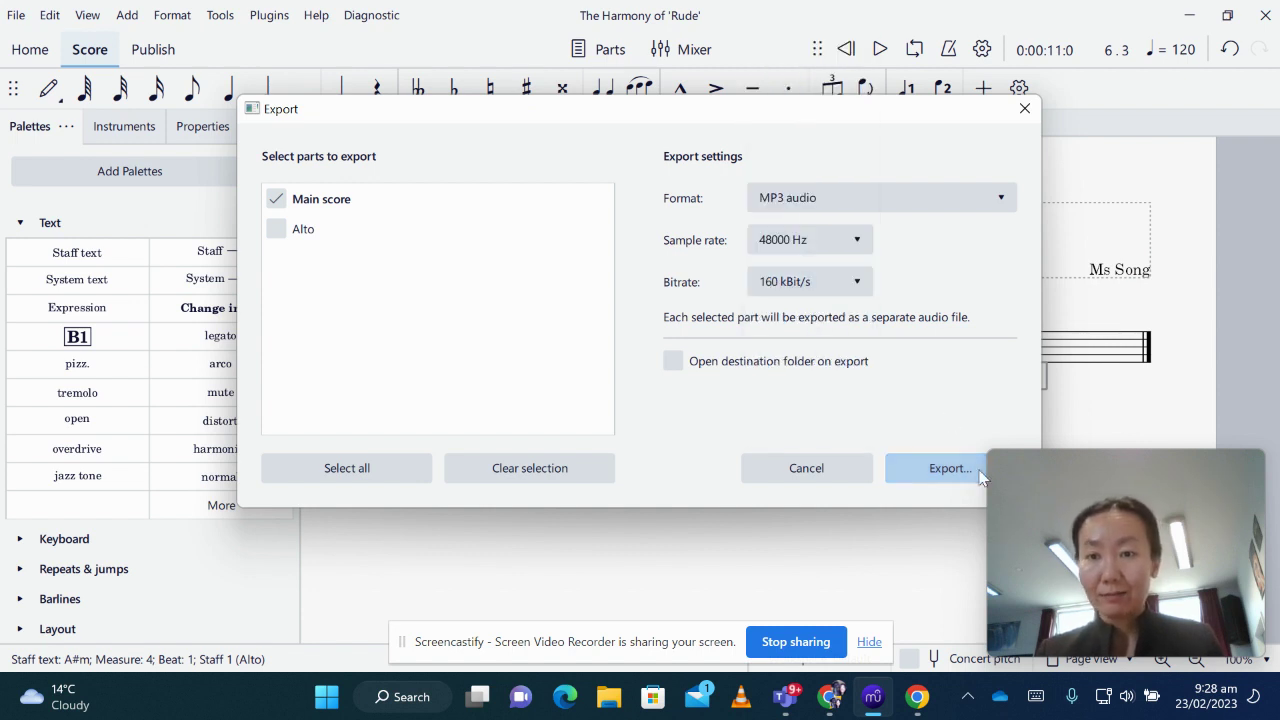
Save the MP3 export of The Harmony of 'Rude' to the Desktop
click(922, 474)
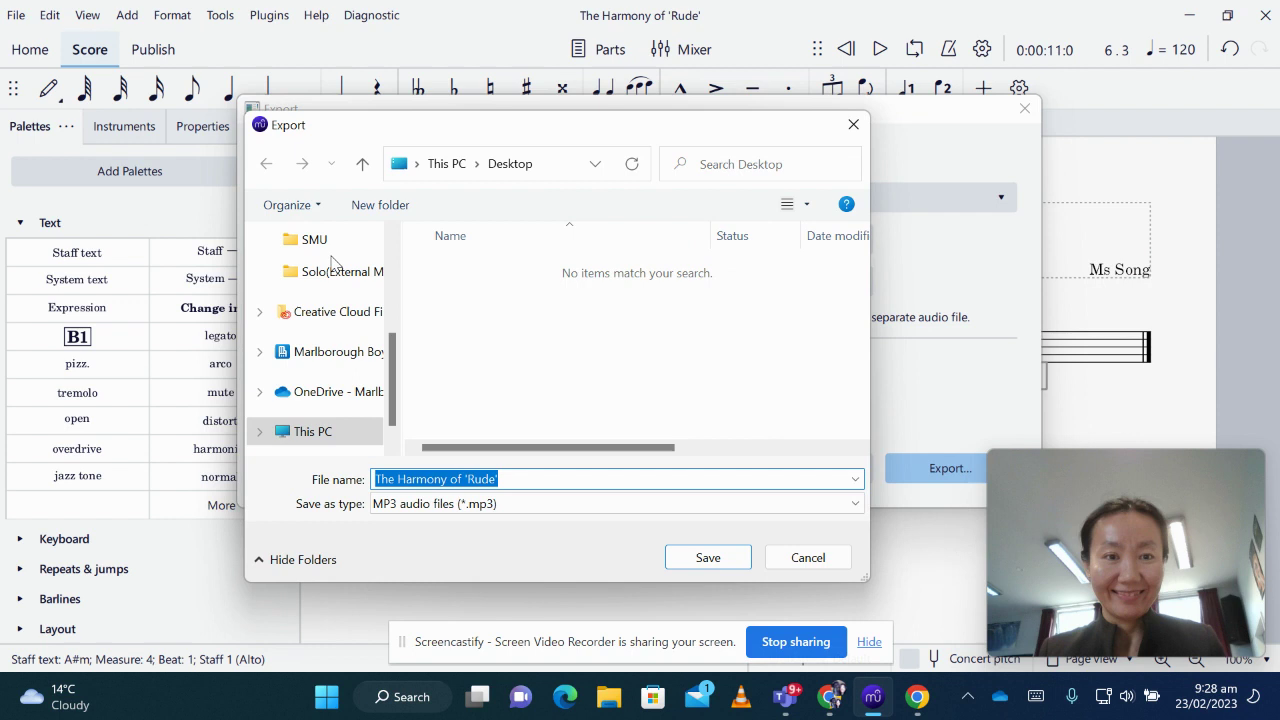
scroll(327, 280, up, 5)
click(324, 285)
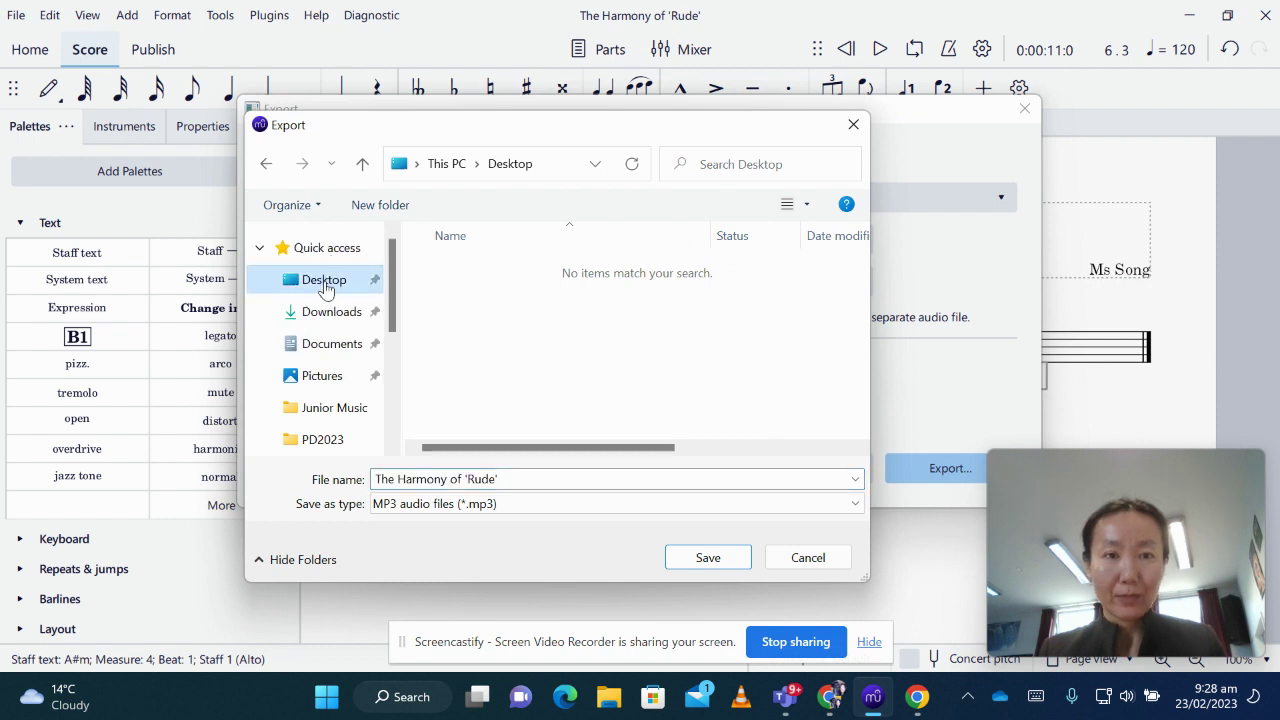
click(707, 558)
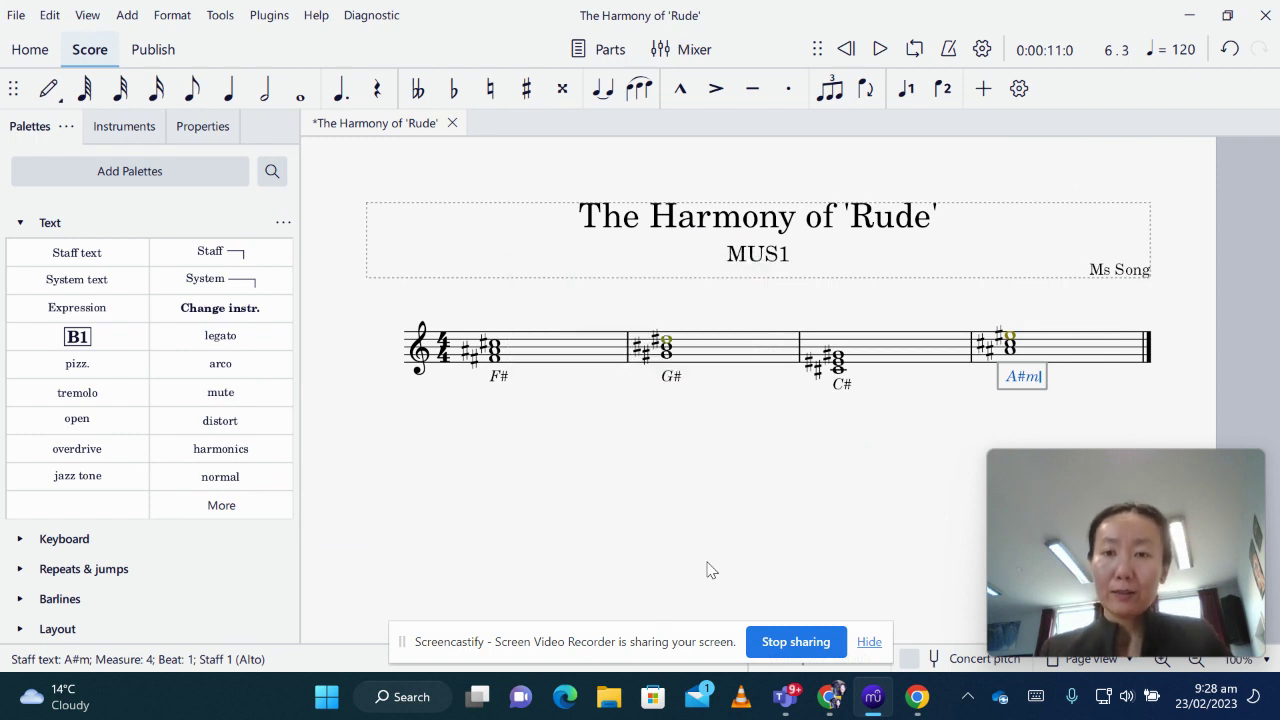
Minimize MuseScore and open the exported The Harmony of 'Rude' PDF from the desktop in Acrobat
click(1196, 20)
click(1190, 25)
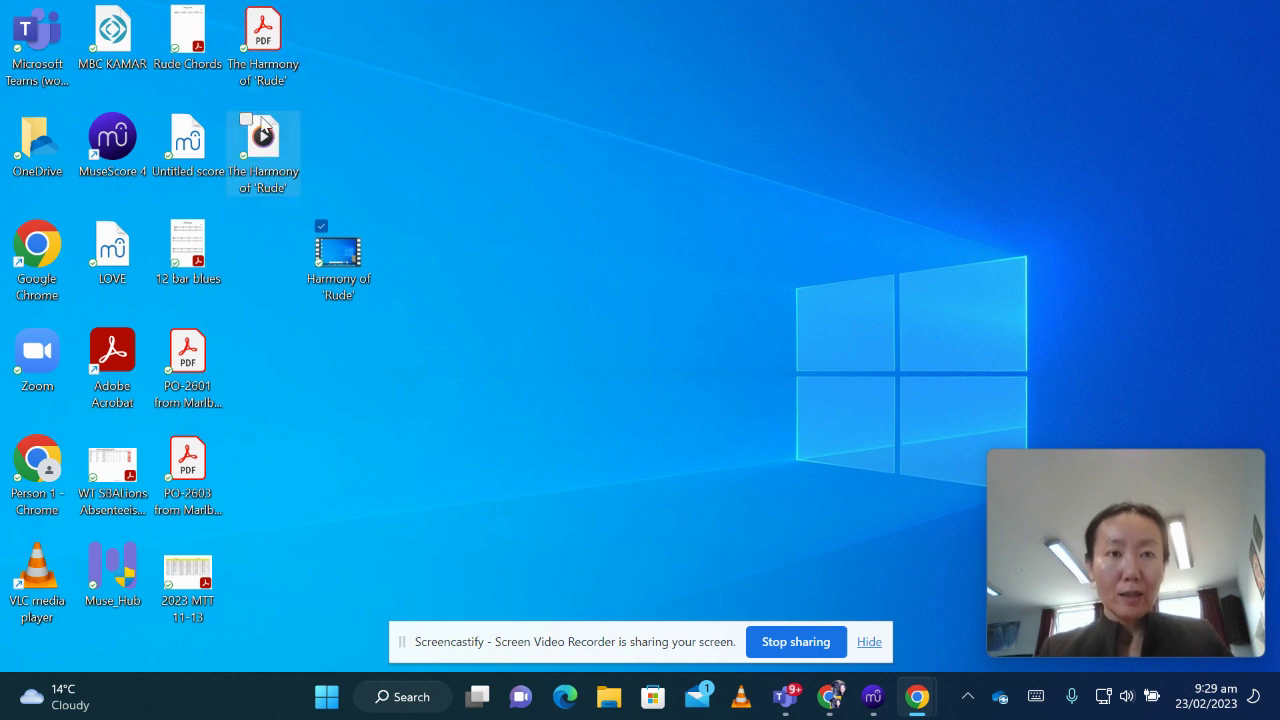
click(271, 42)
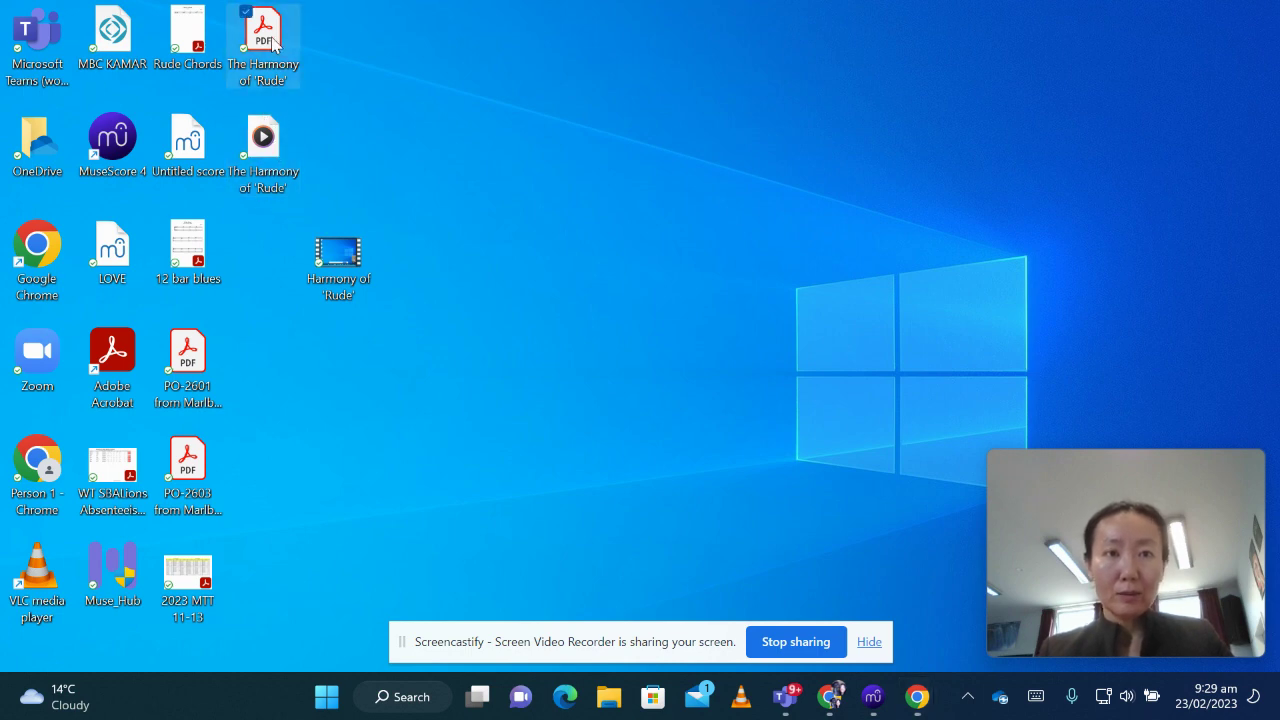
double_click(271, 42)
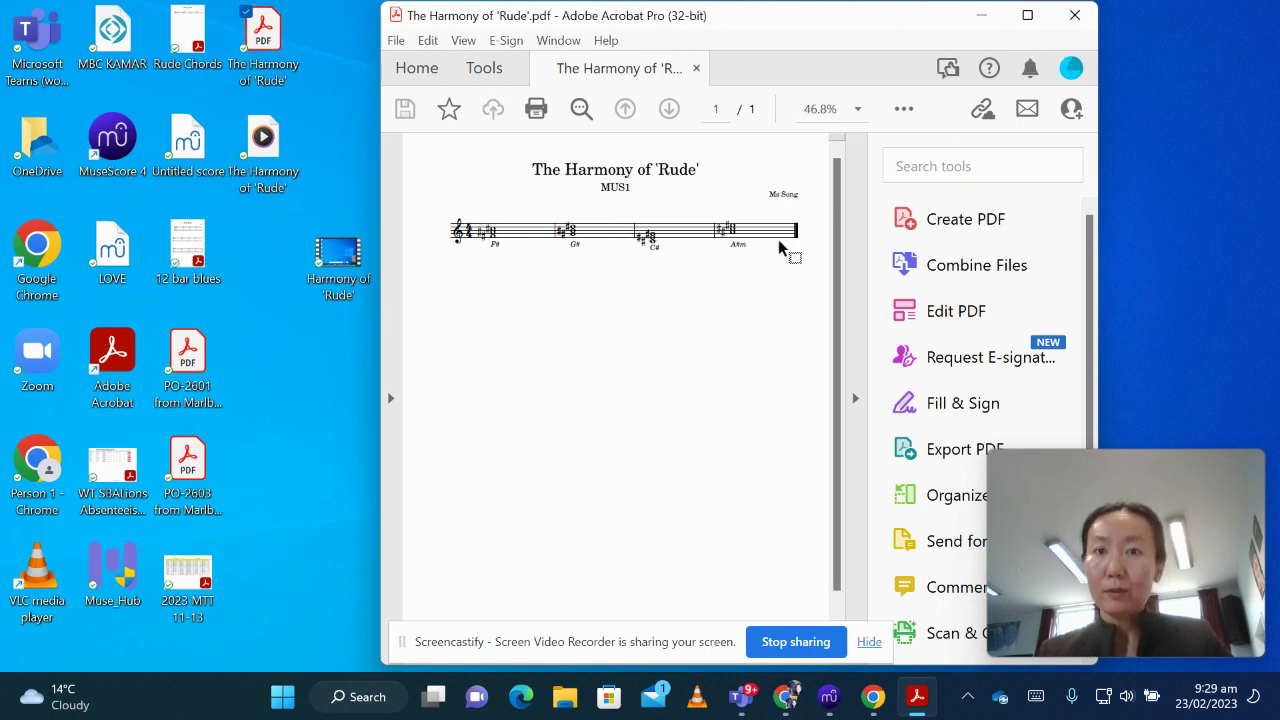
click(266, 156)
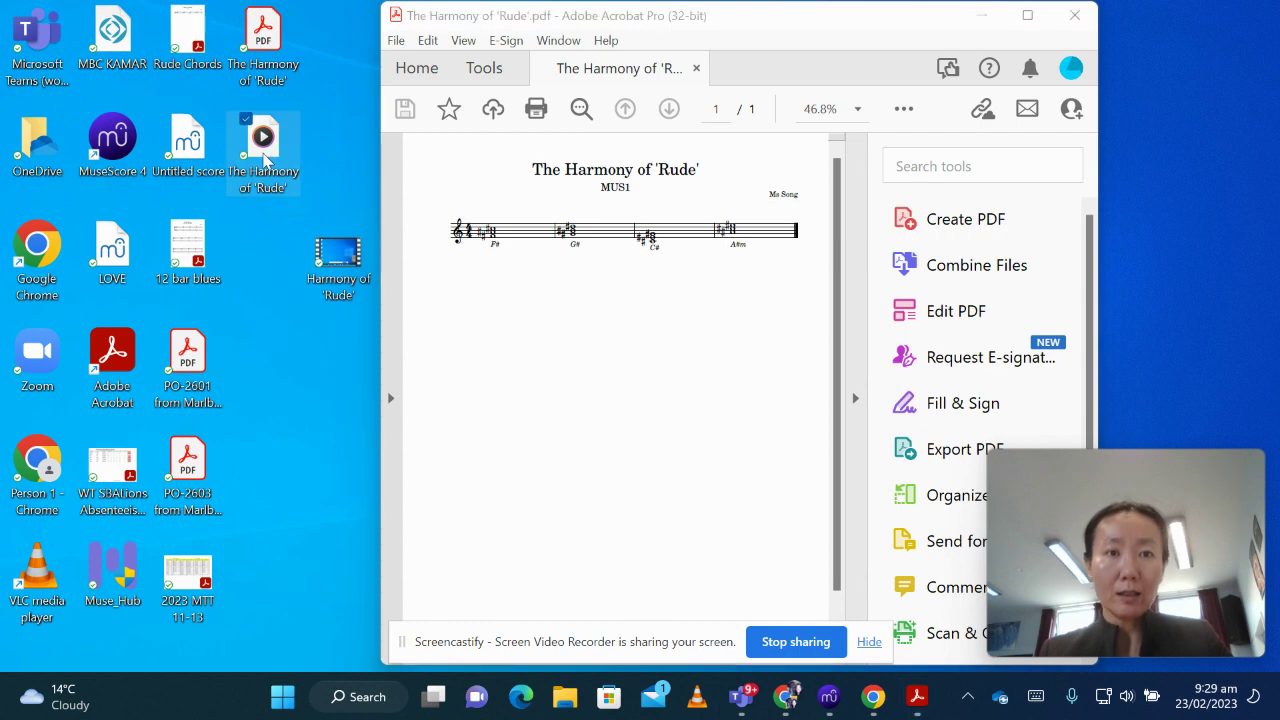
Play the exported MP3 in Media Player, switching to the PDF and back during playback
double_click(262, 140)
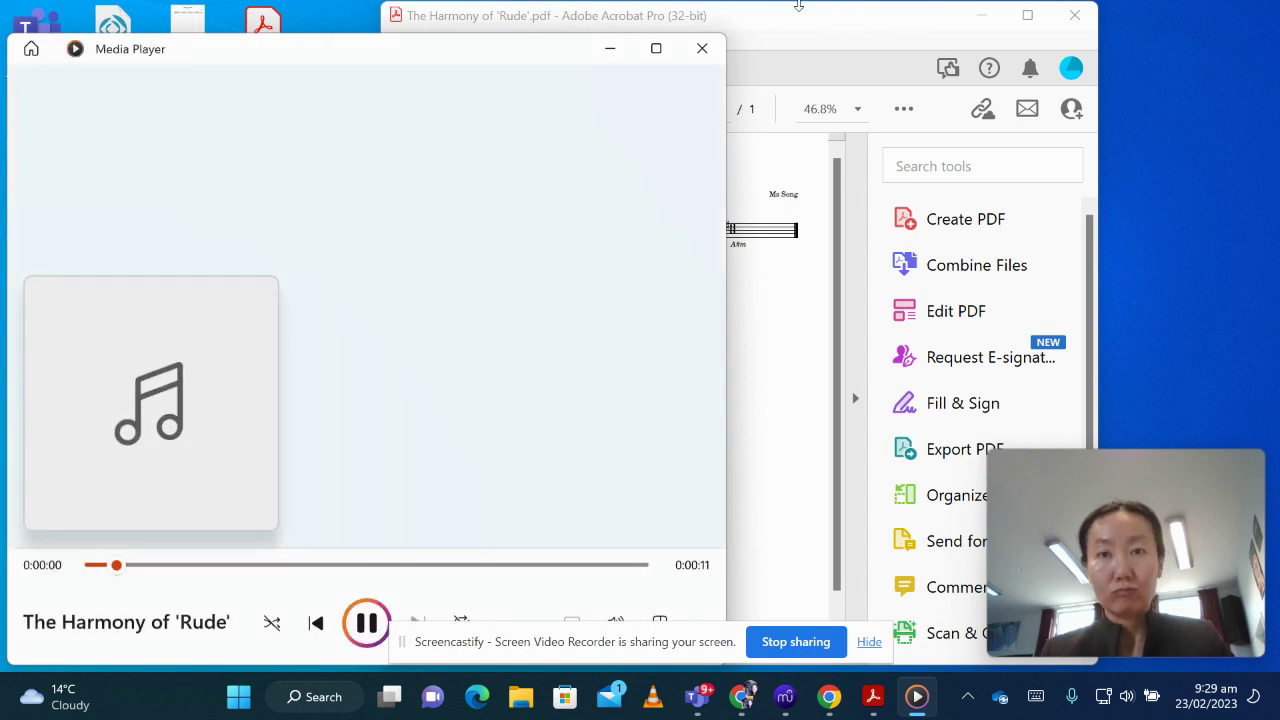
click(810, 30)
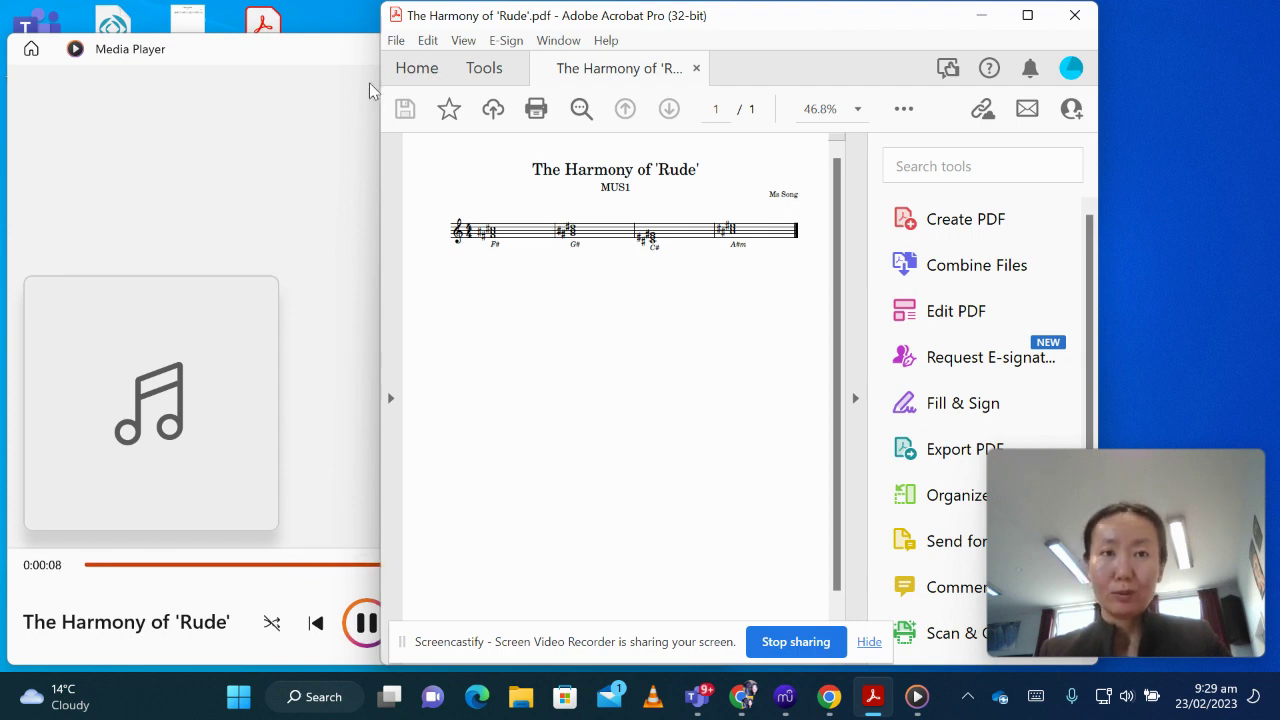
click(338, 62)
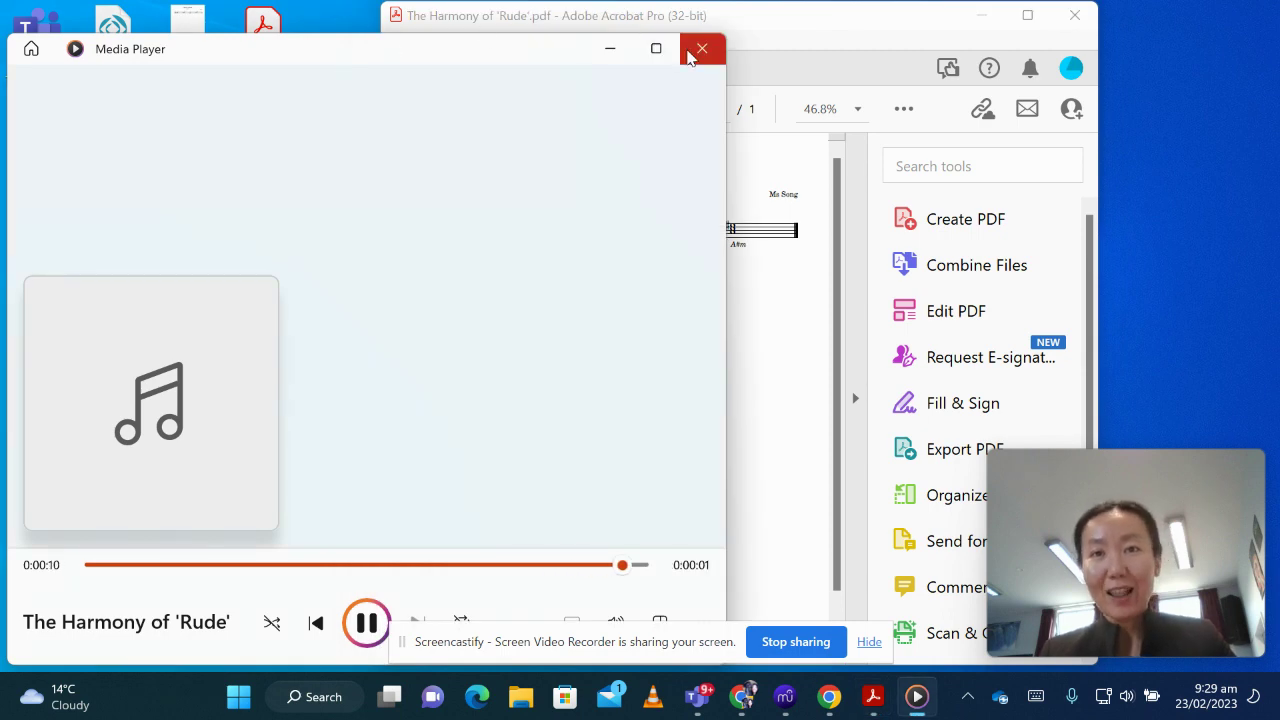
Close the Media Player window, leaving the PDF score open in Acrobat
click(699, 52)
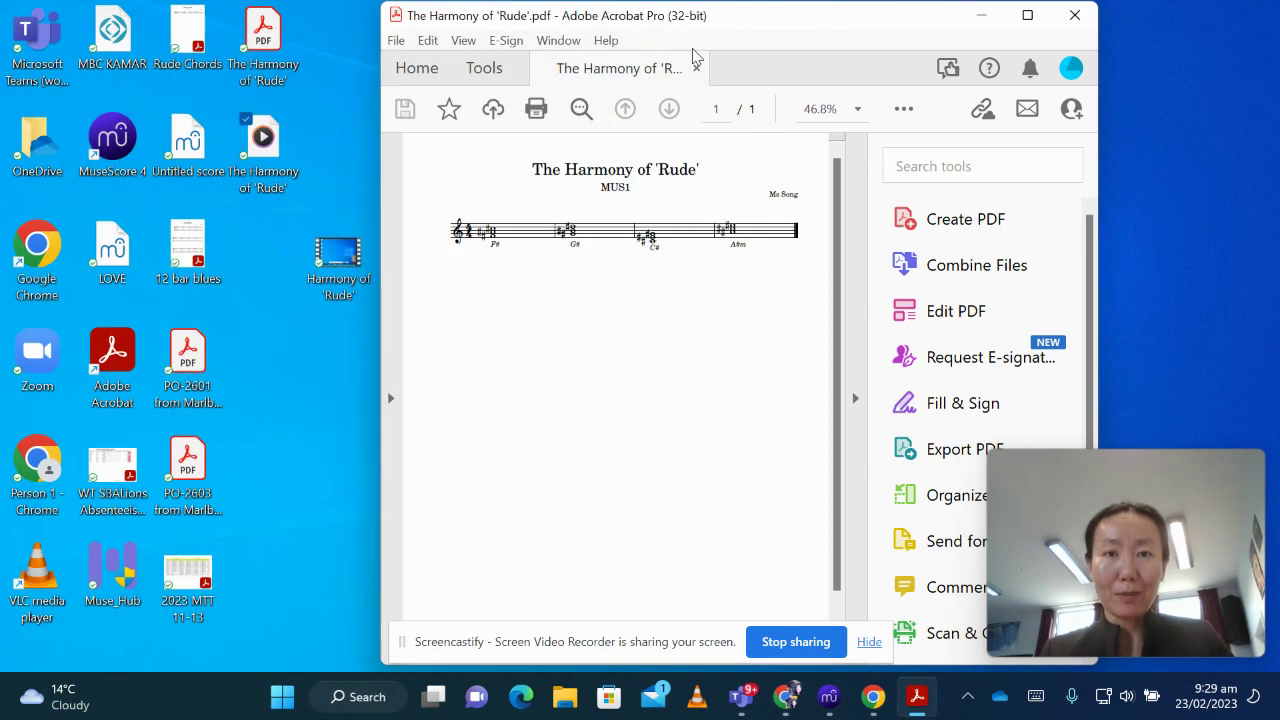